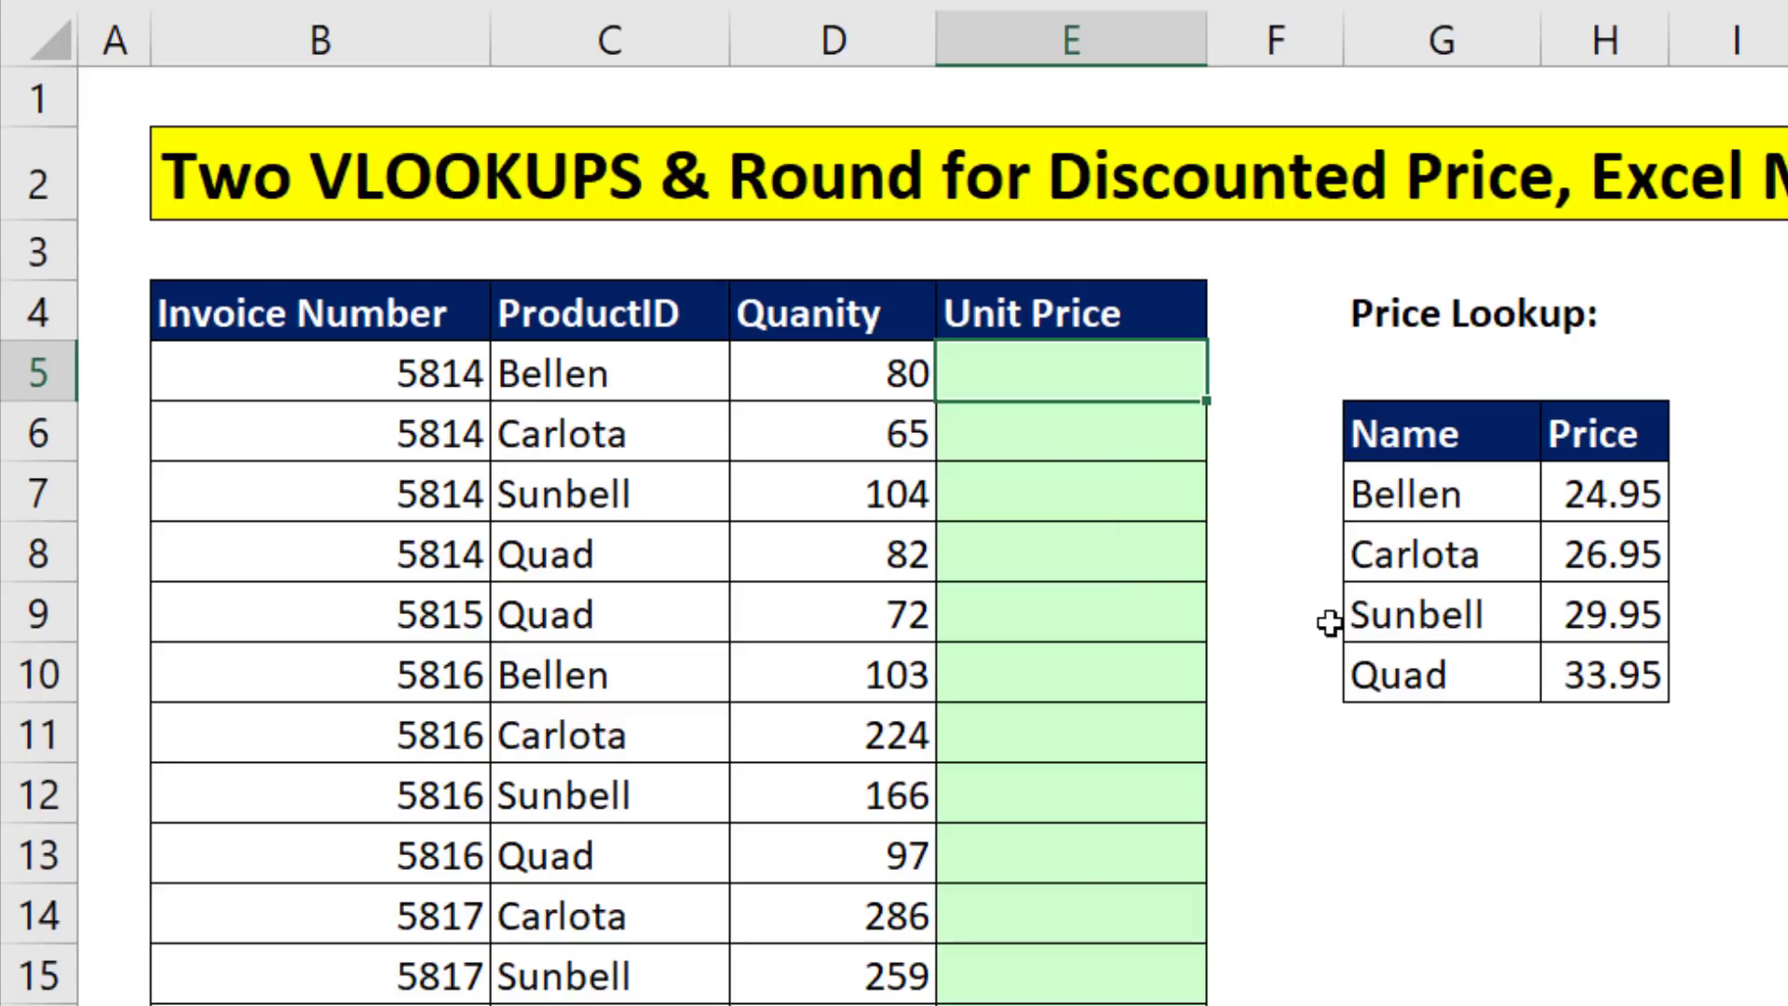
# Begin E5's formula as =VLOOKUP(C5,$G$7:$H$10, with the Price Lookup table locked absolute.
pyautogui.write('=')
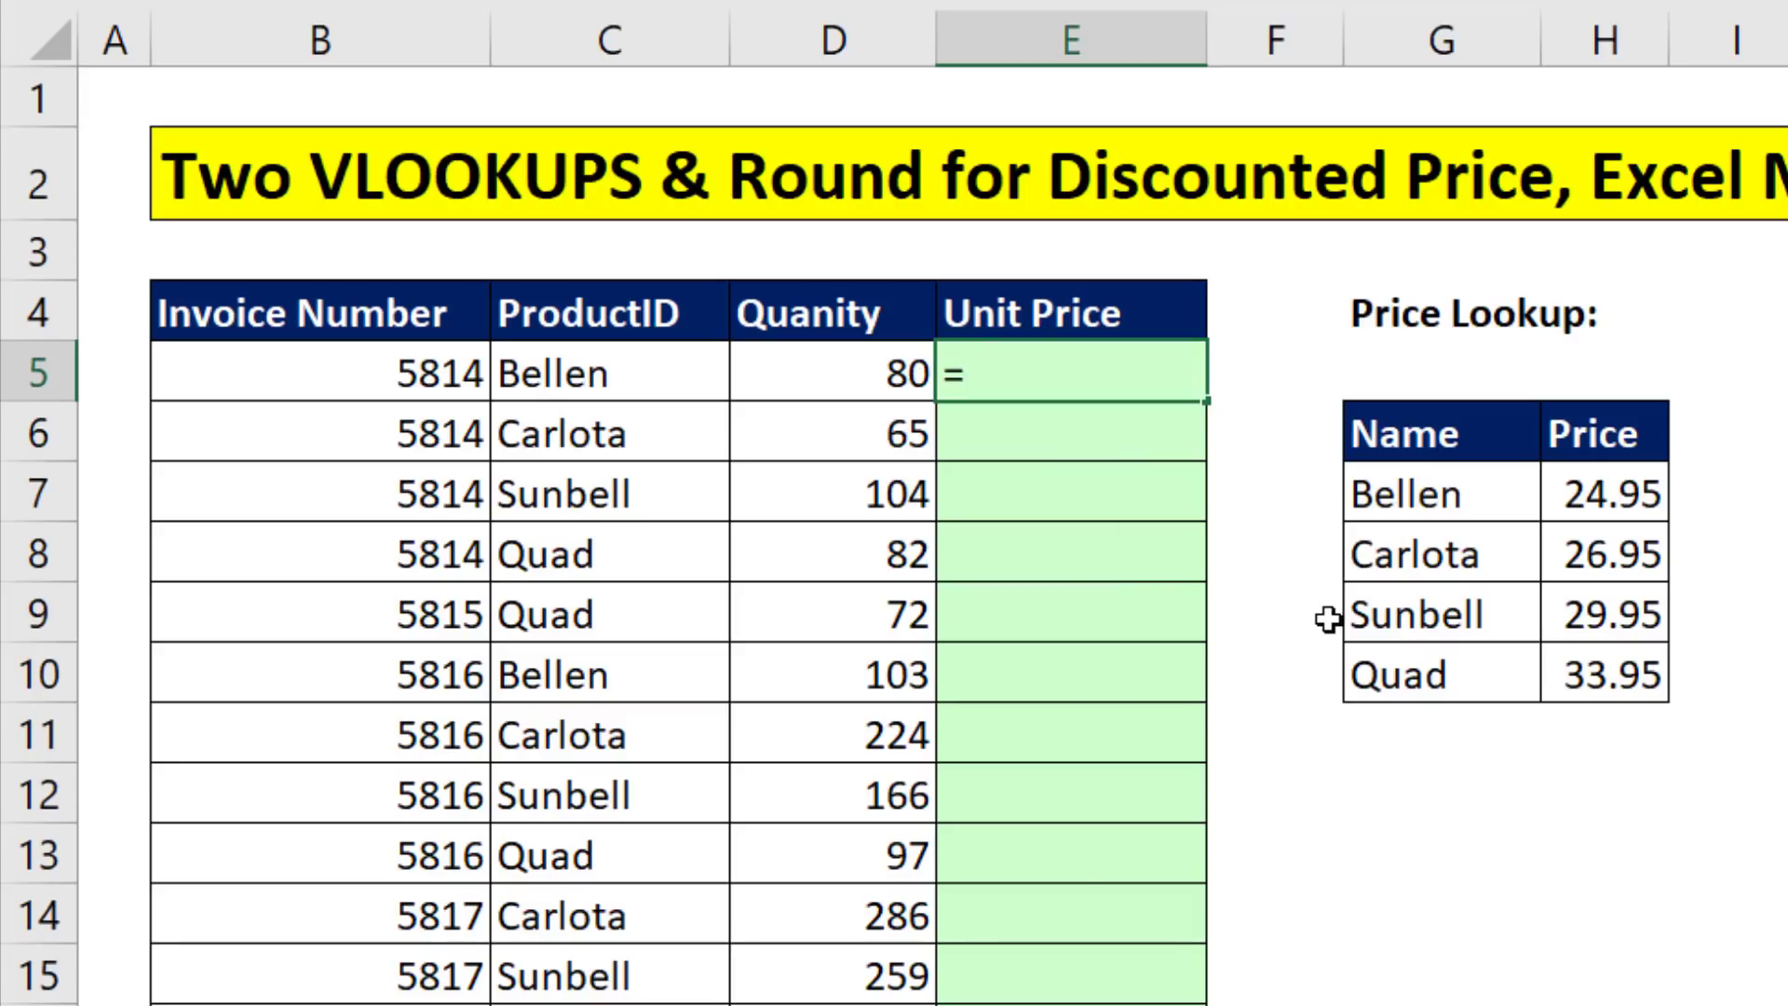
pyautogui.write('vl')
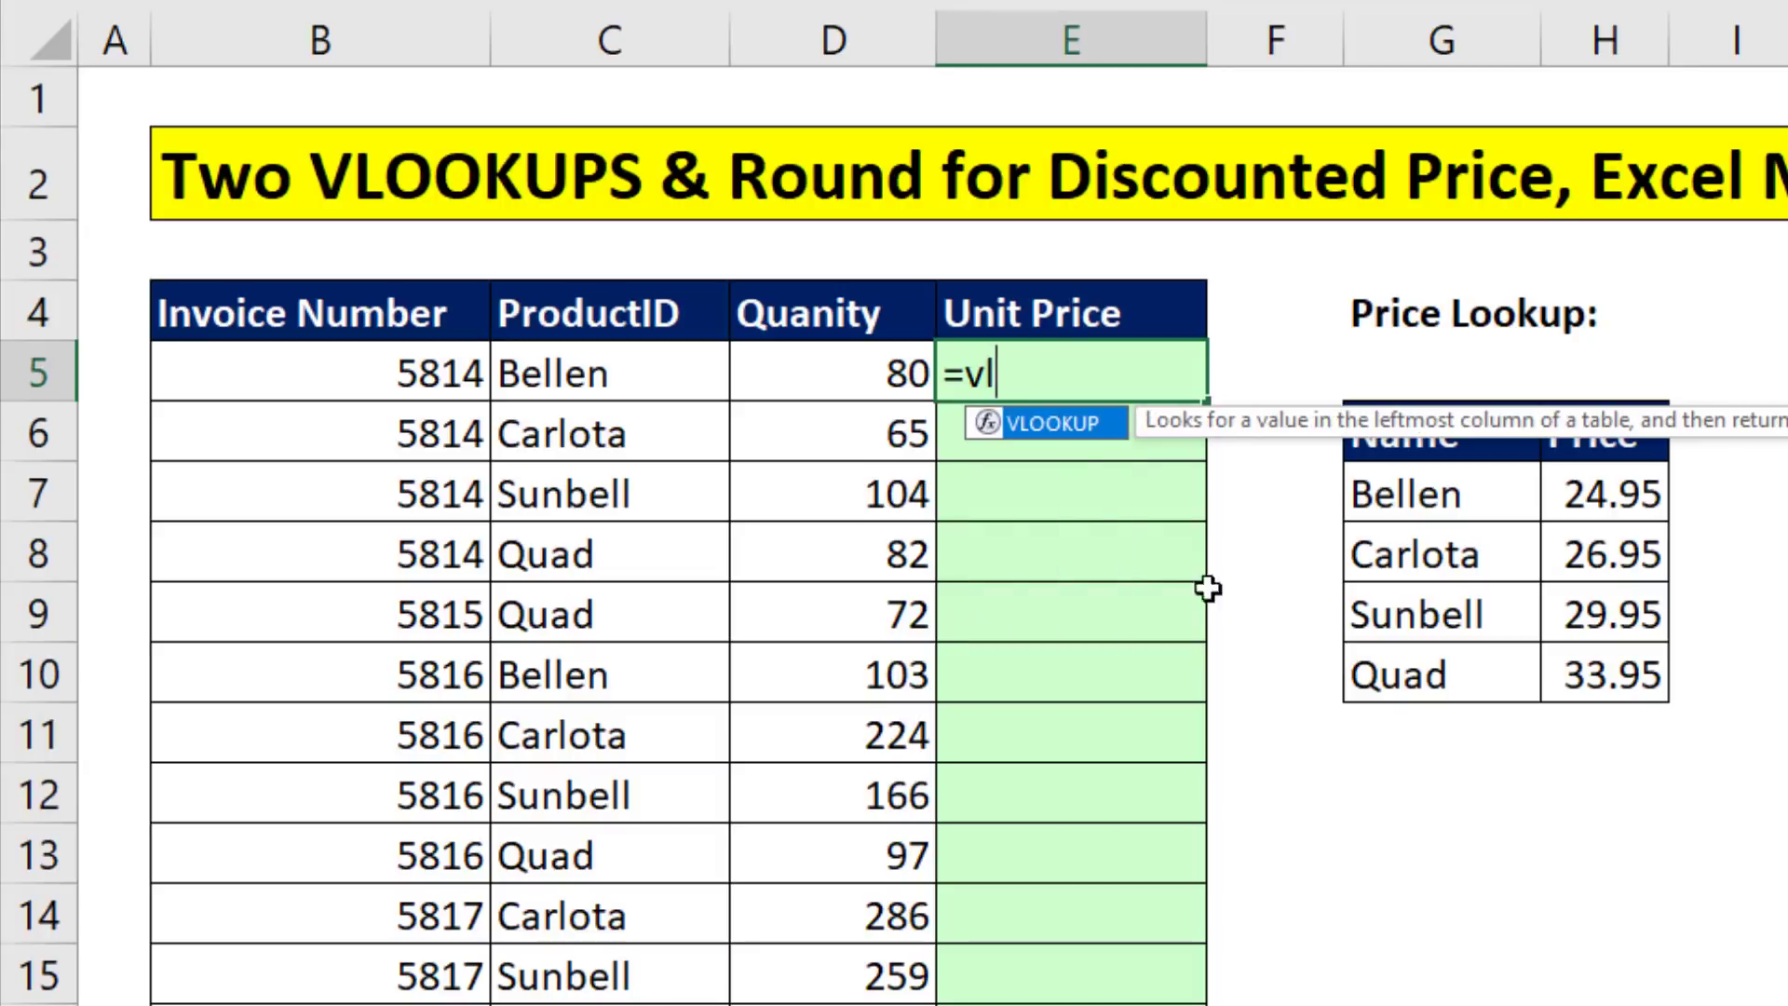
pyautogui.press('Tab')
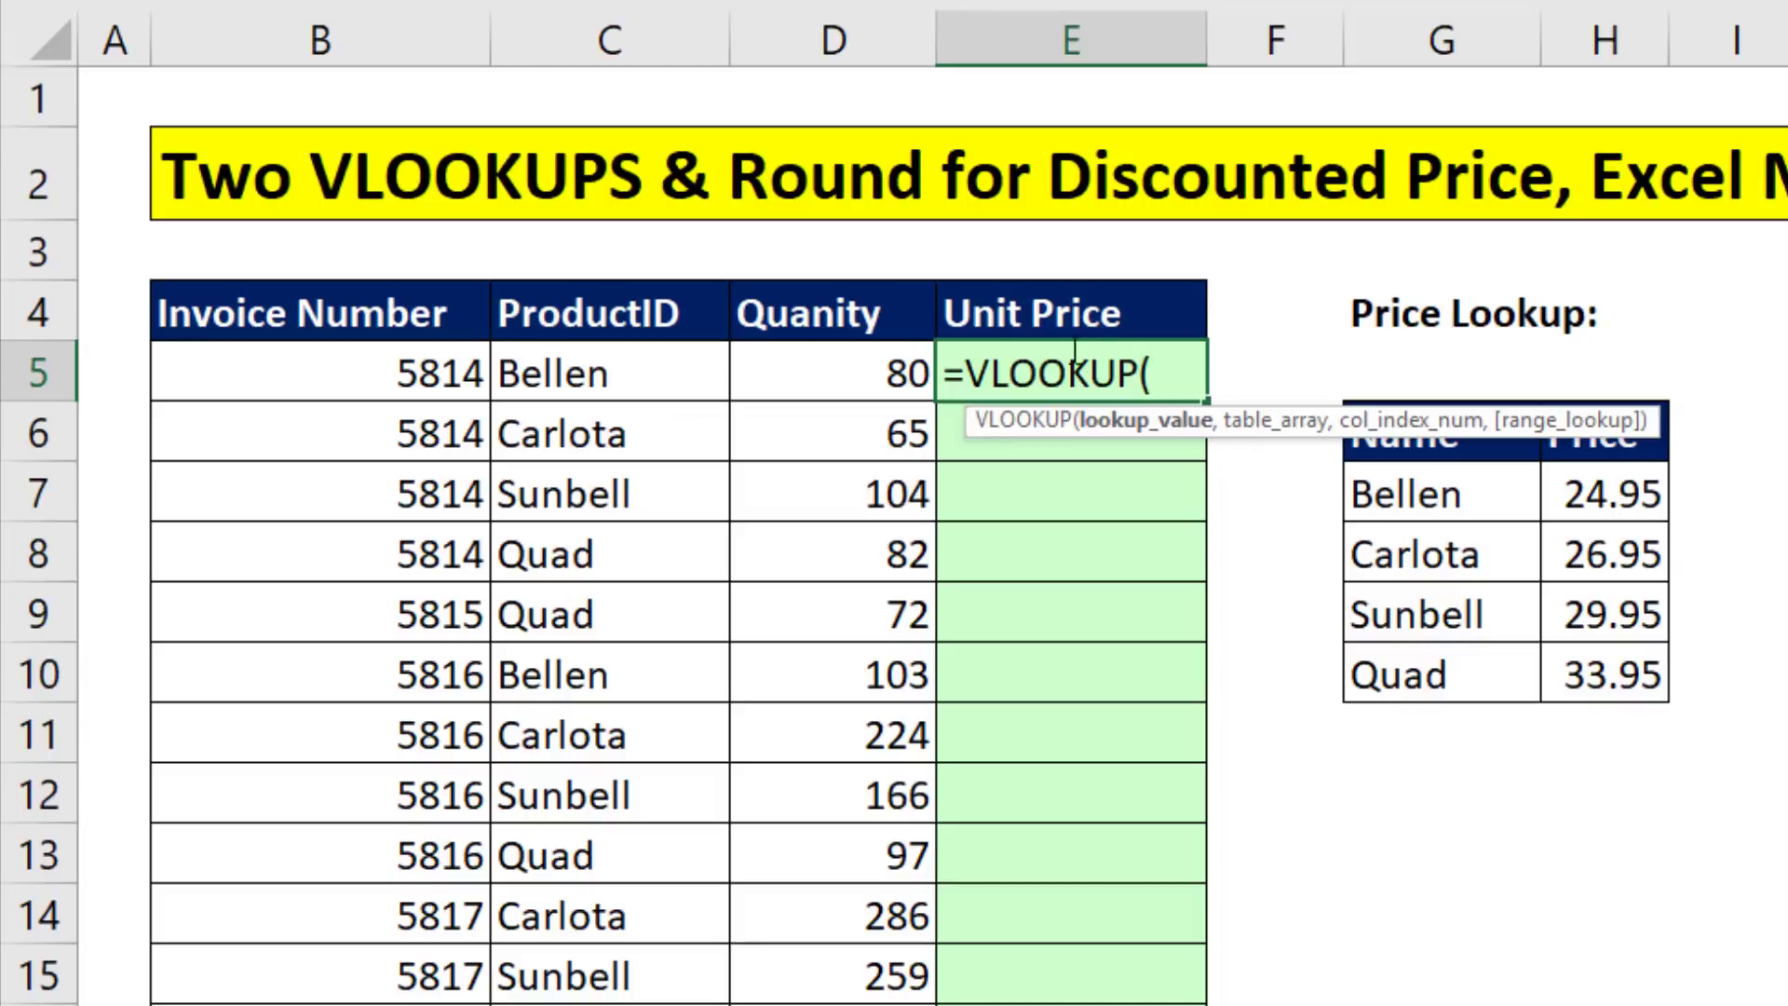
pyautogui.click(627, 378)
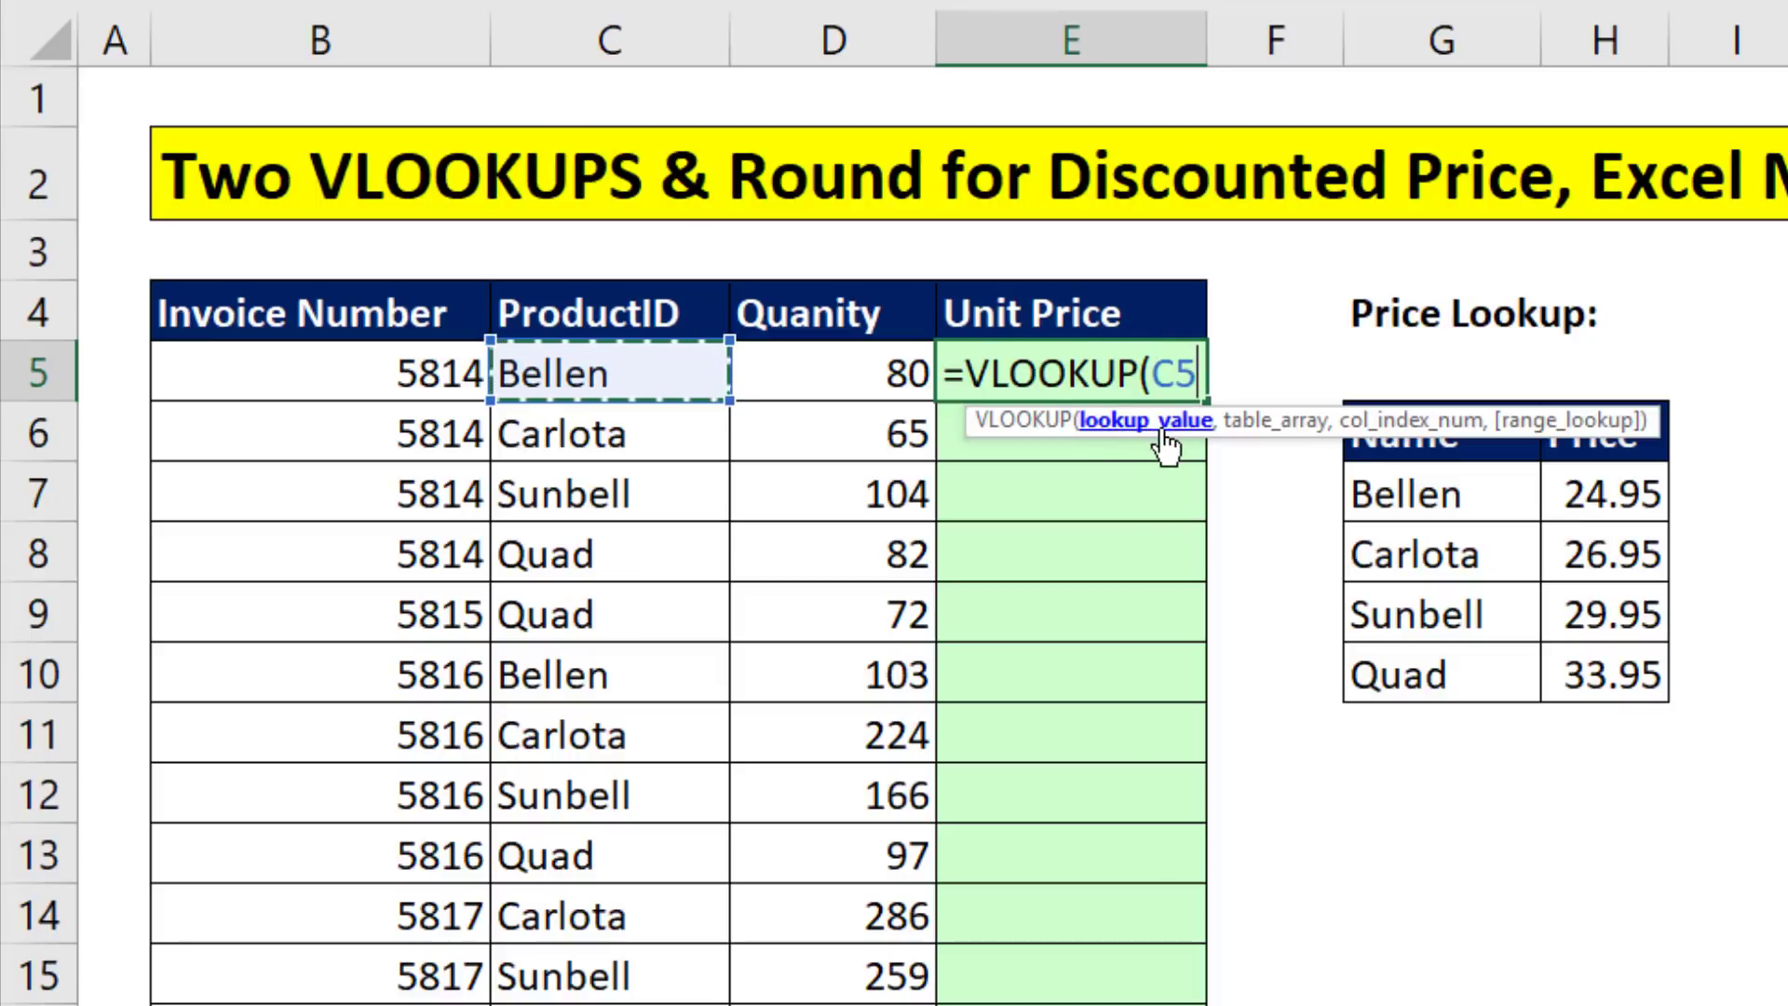
pyautogui.write(',')
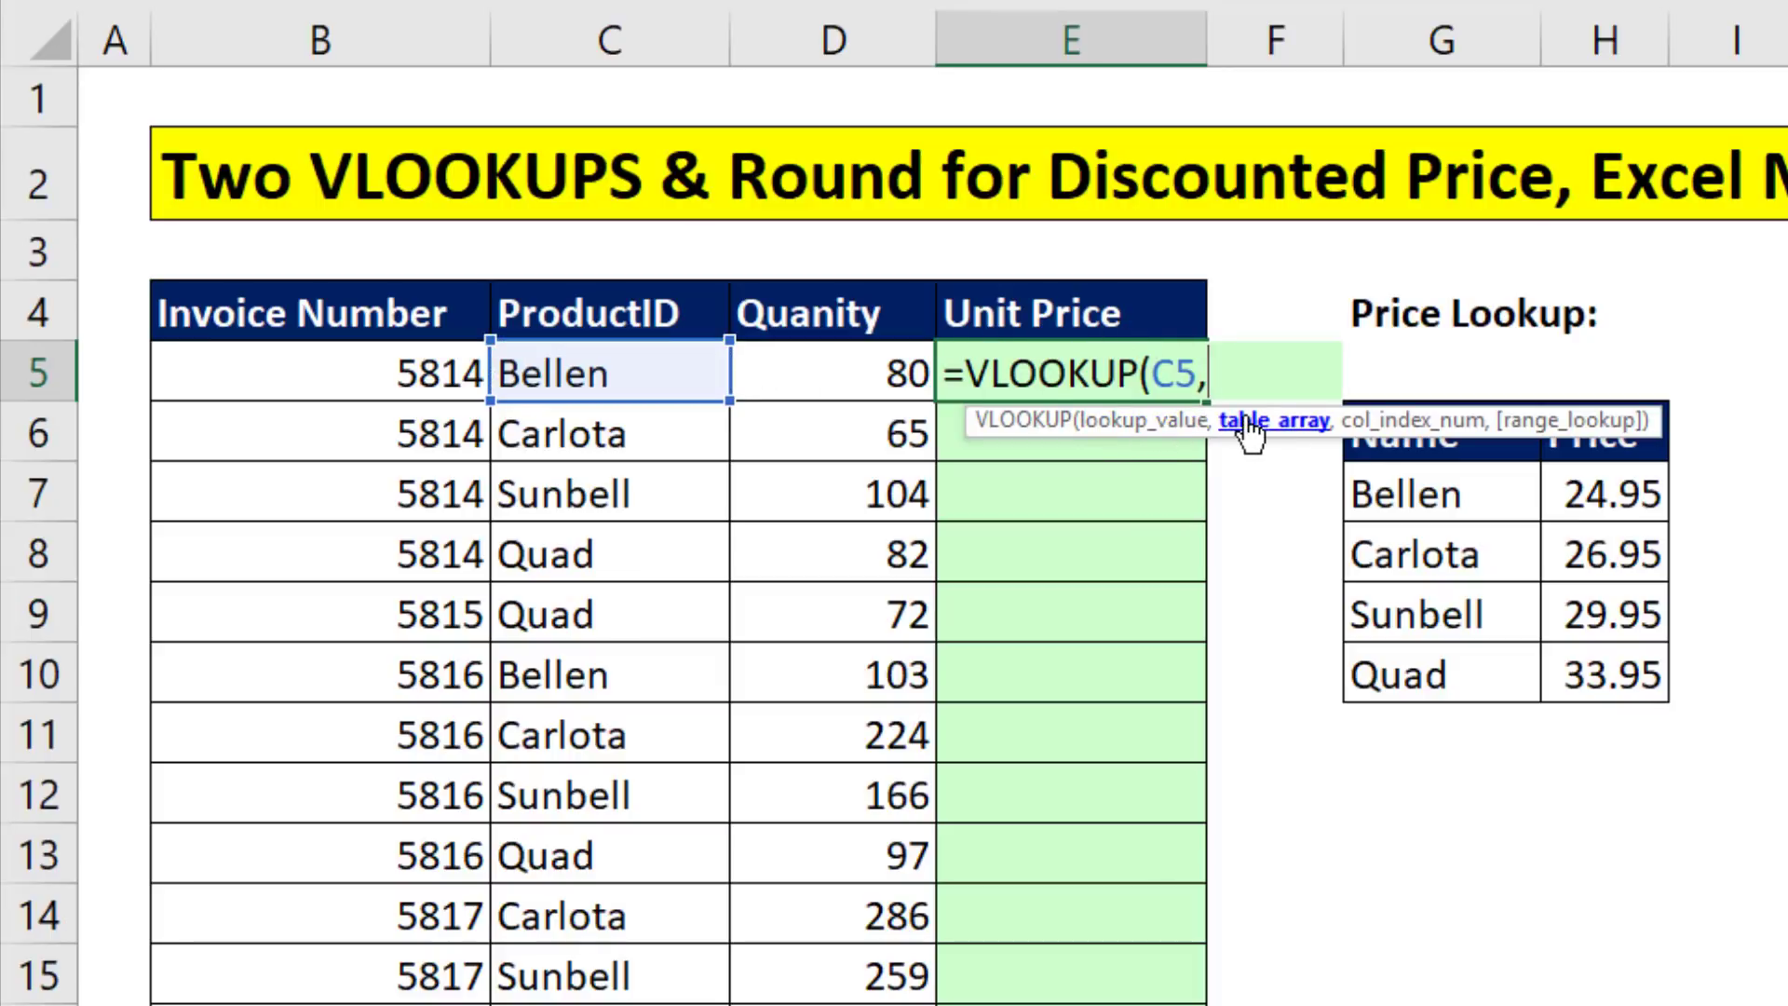
pyautogui.moveTo(1418, 477); pyautogui.dragTo(1555, 680)
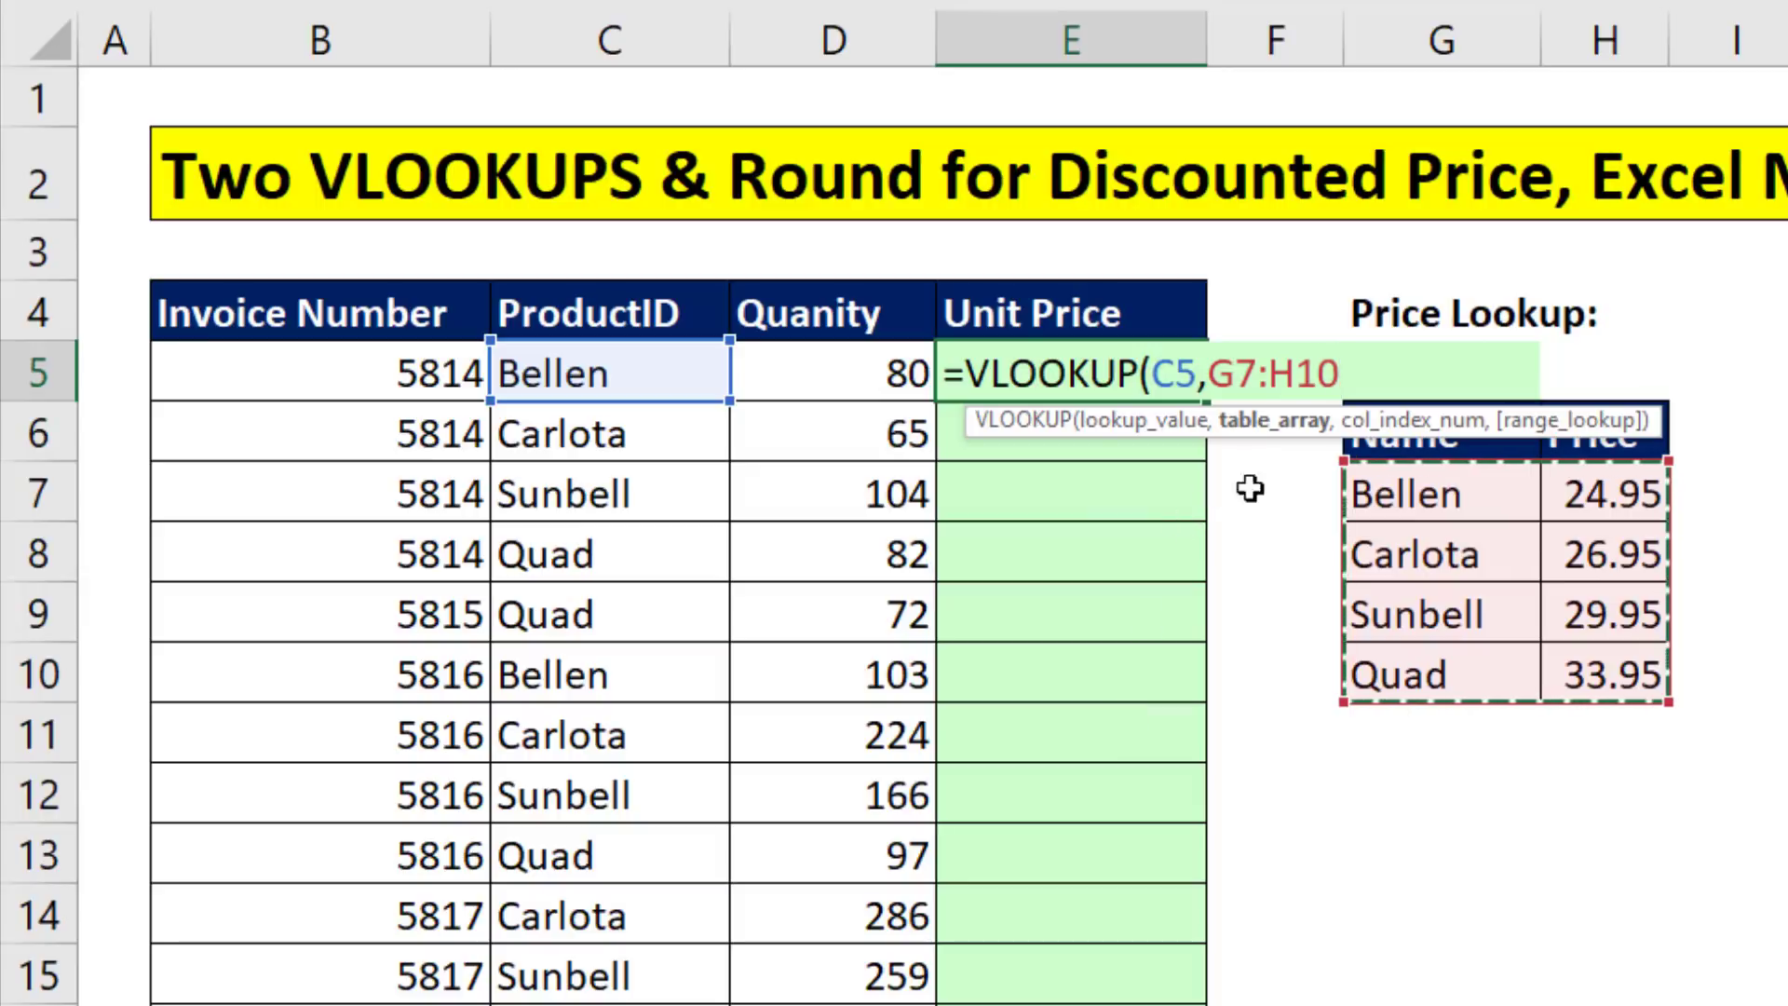
pyautogui.press('F4')
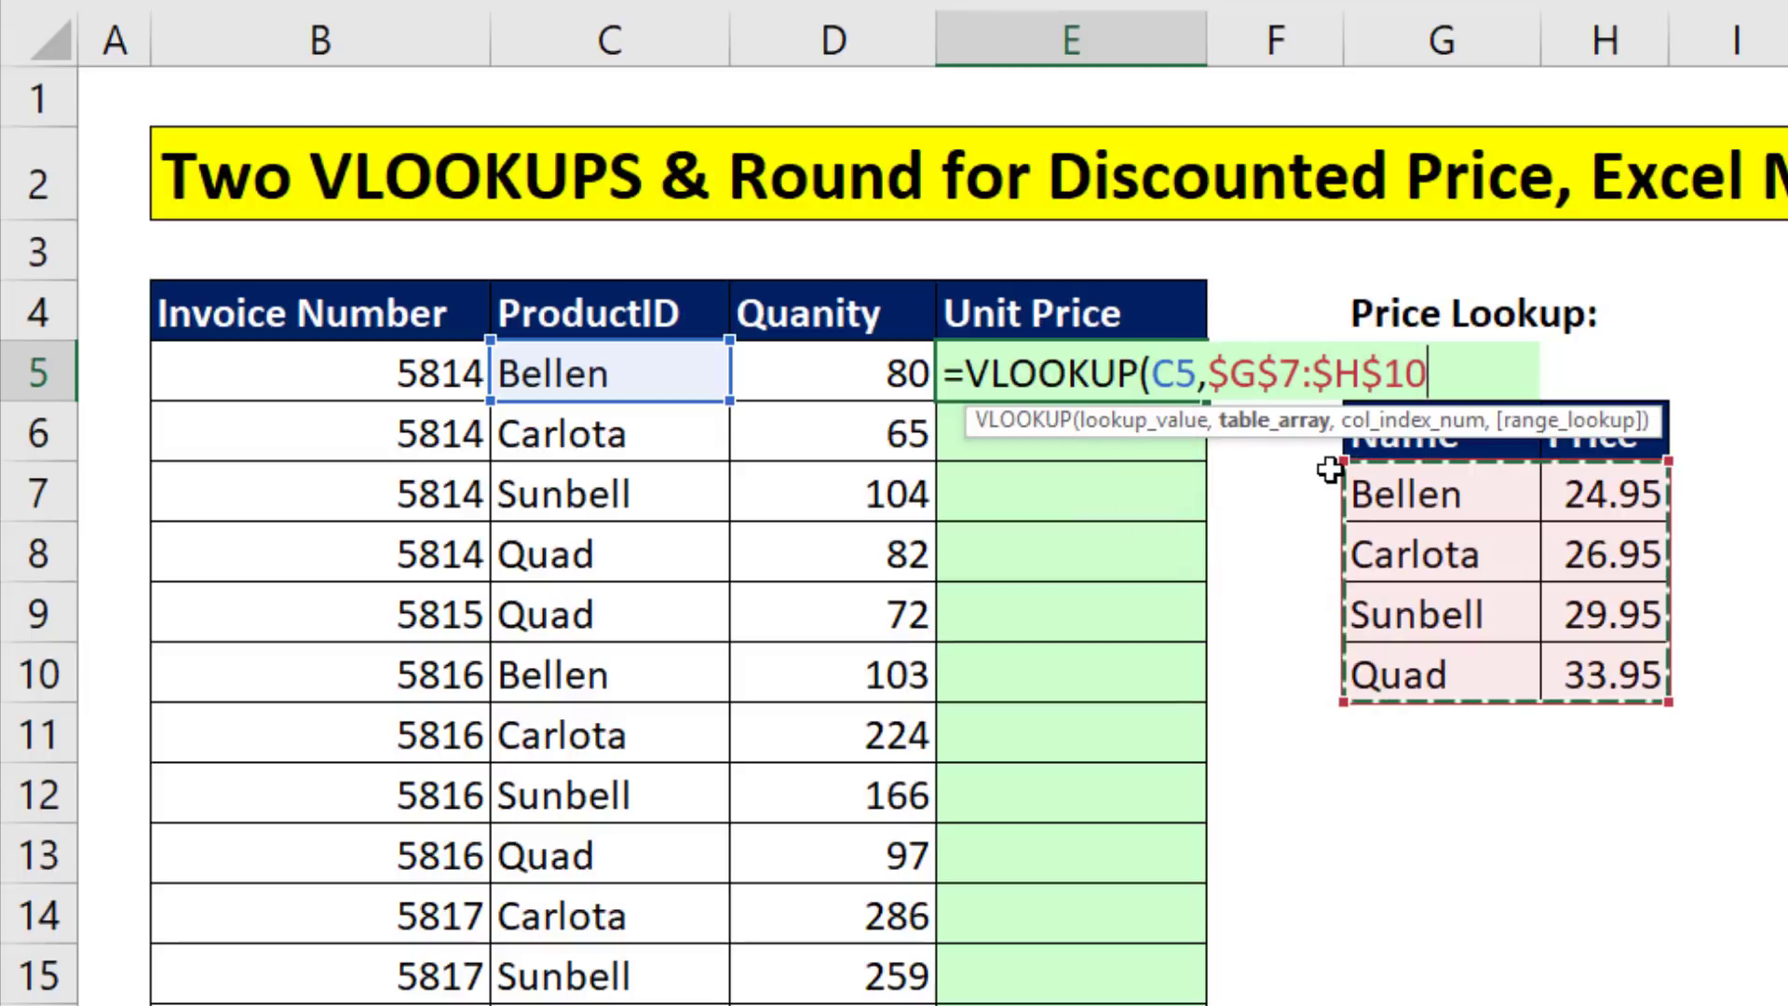
pyautogui.write(',')
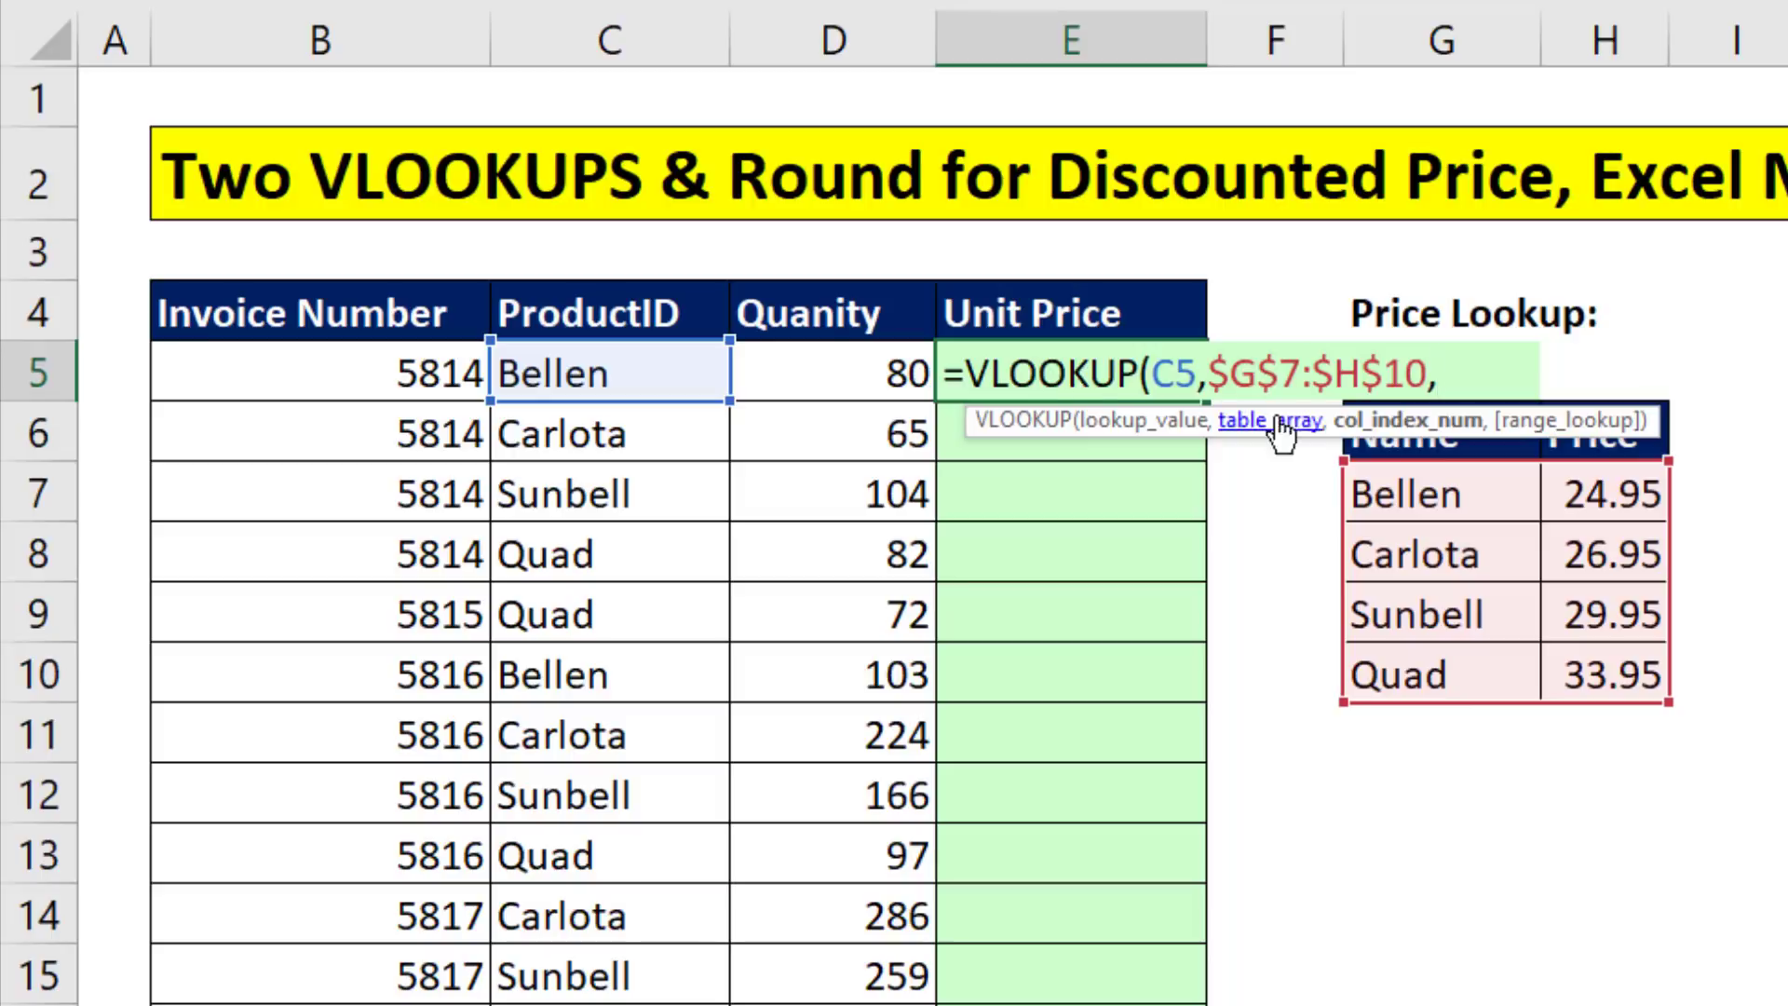
# Finish E5's lookup with column 2 and exact match 0, returning 24.95 for Bellen.
pyautogui.write('2,')
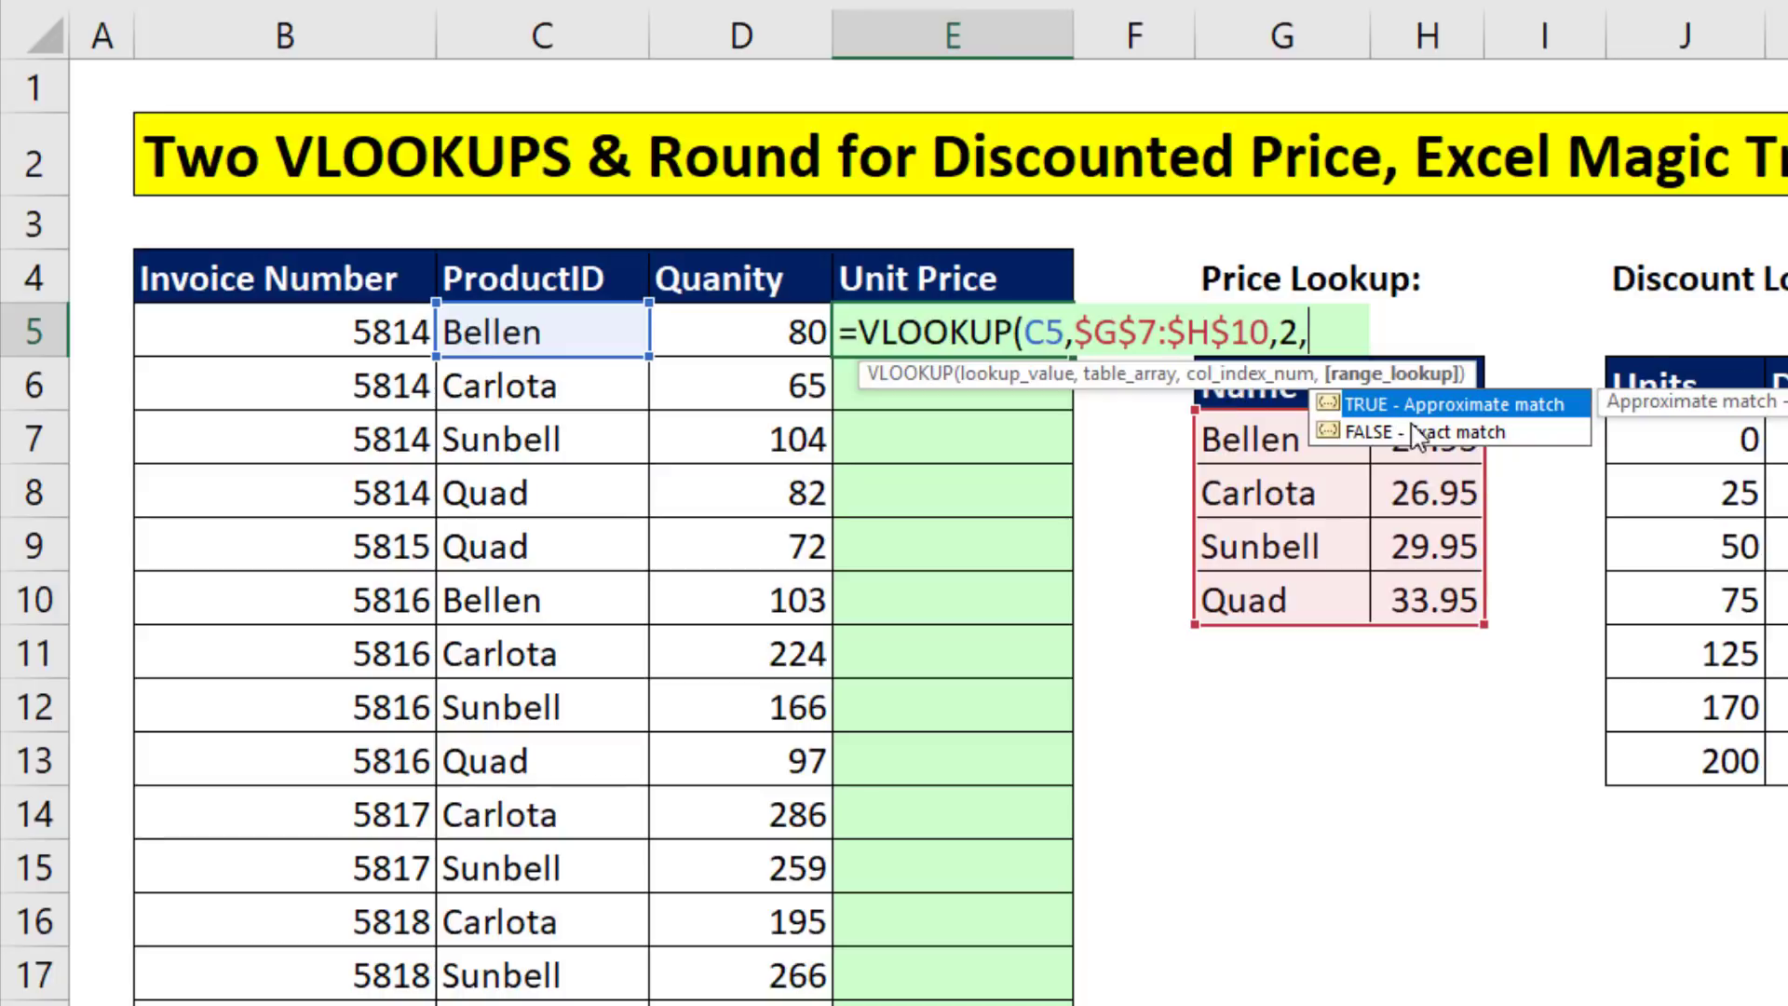
pyautogui.press('Down')
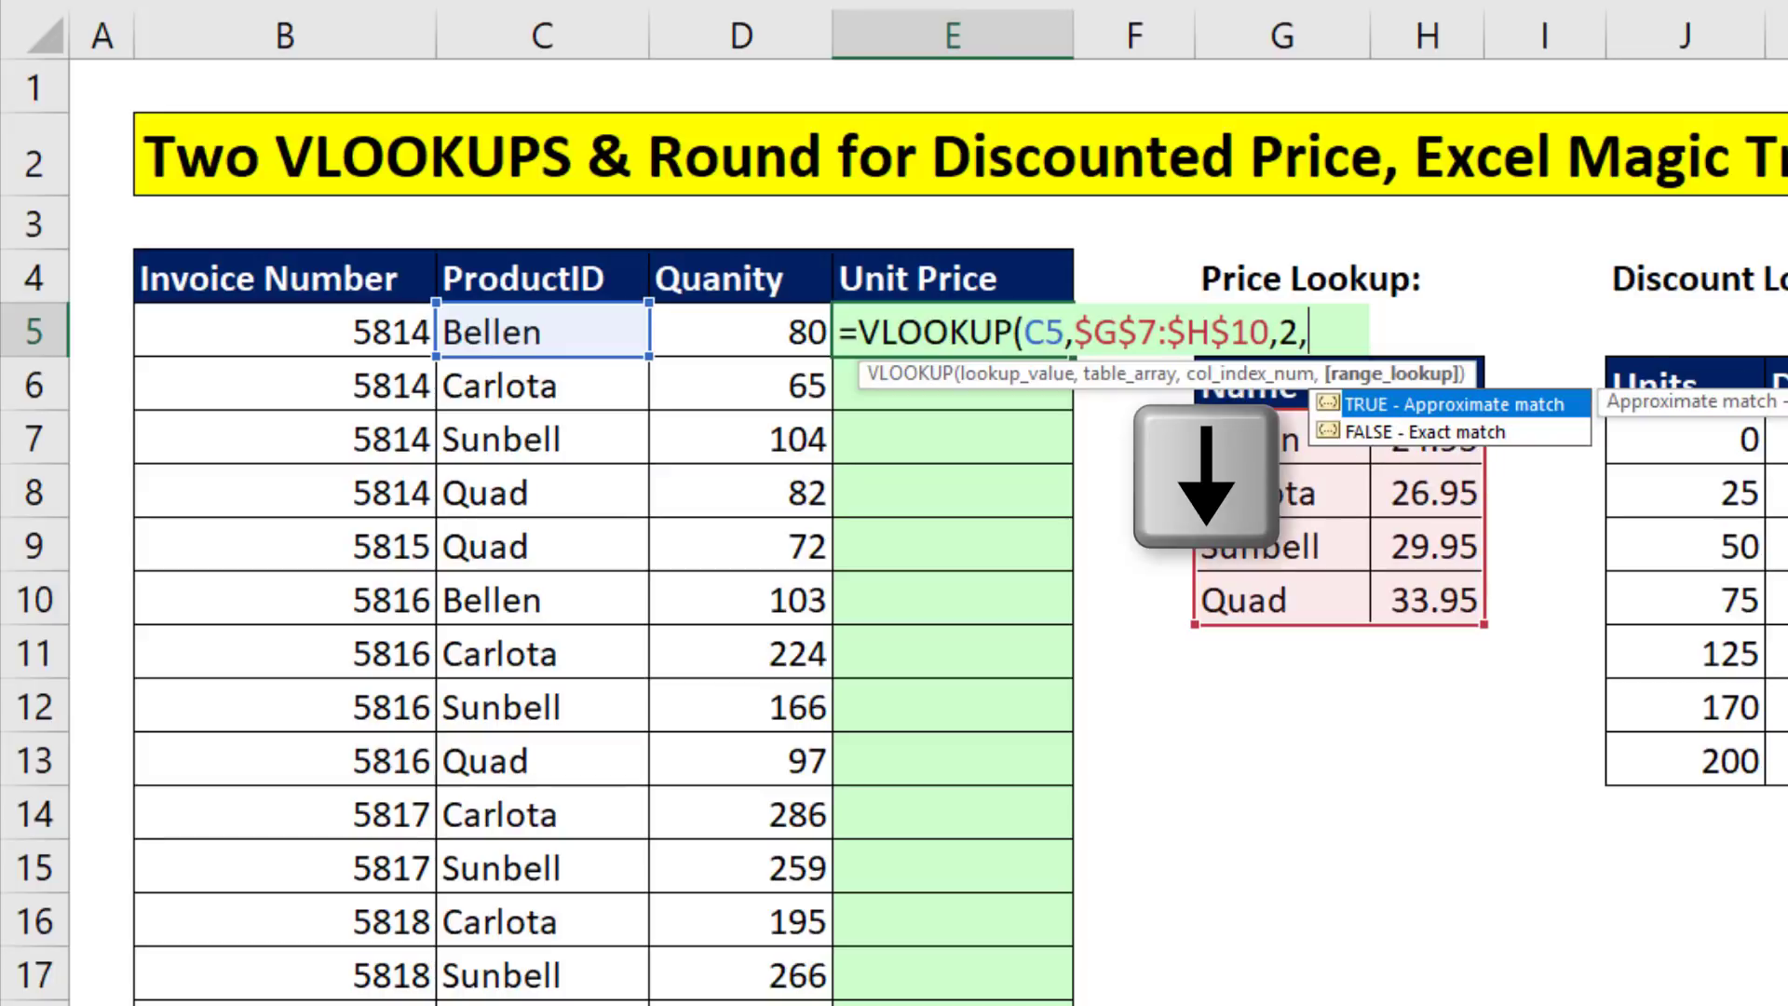
pyautogui.press('Tab')
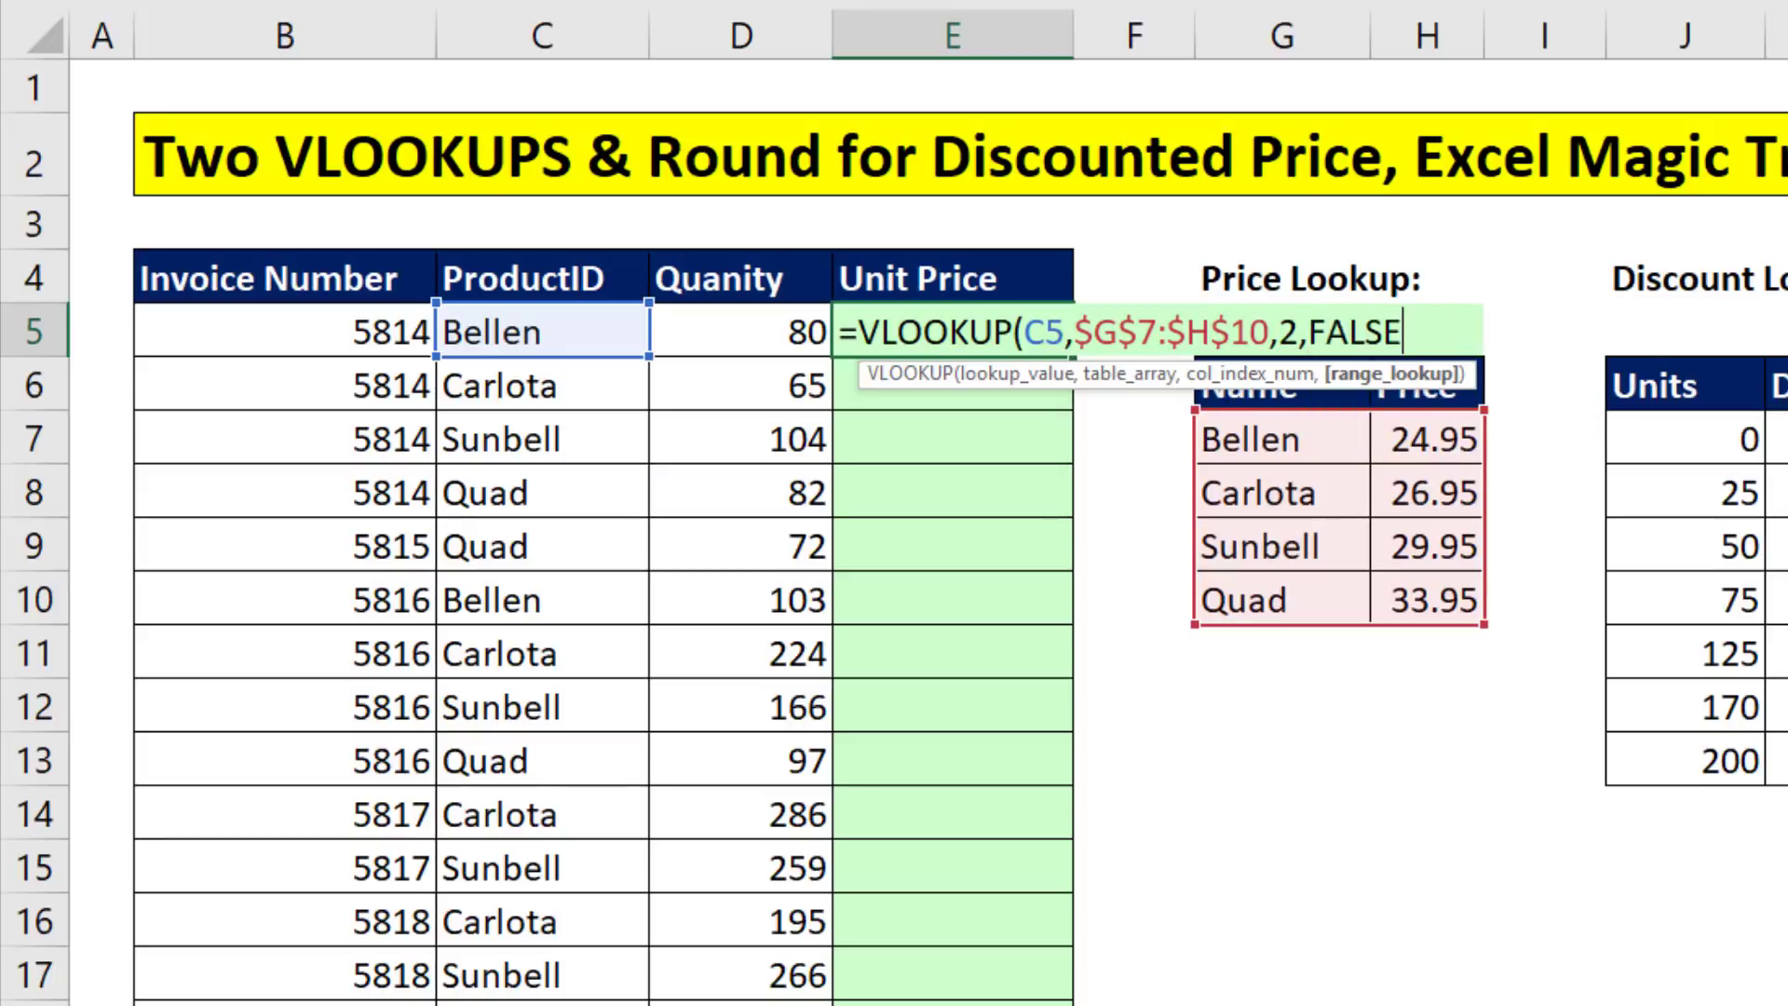
pyautogui.press('BackSpace')
pyautogui.press('BackSpace')
pyautogui.press('BackSpace')
pyautogui.press('BackSpace')
pyautogui.press('BackSpace')
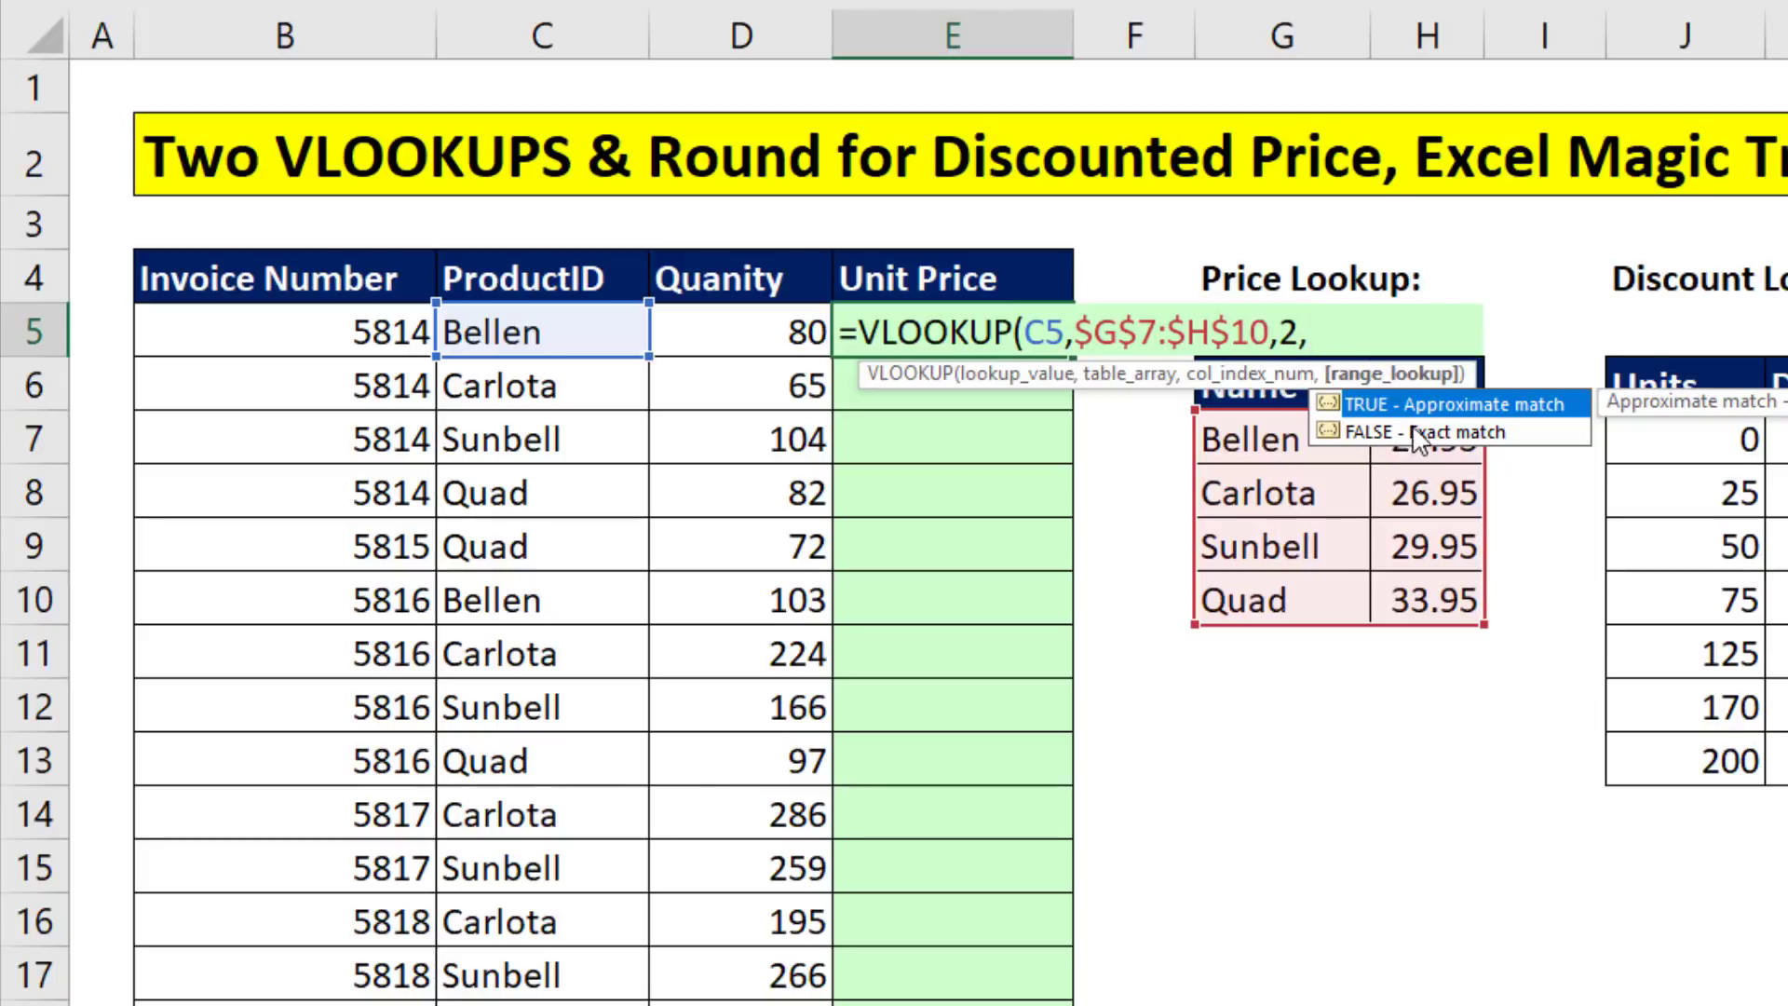
pyautogui.write('0)')
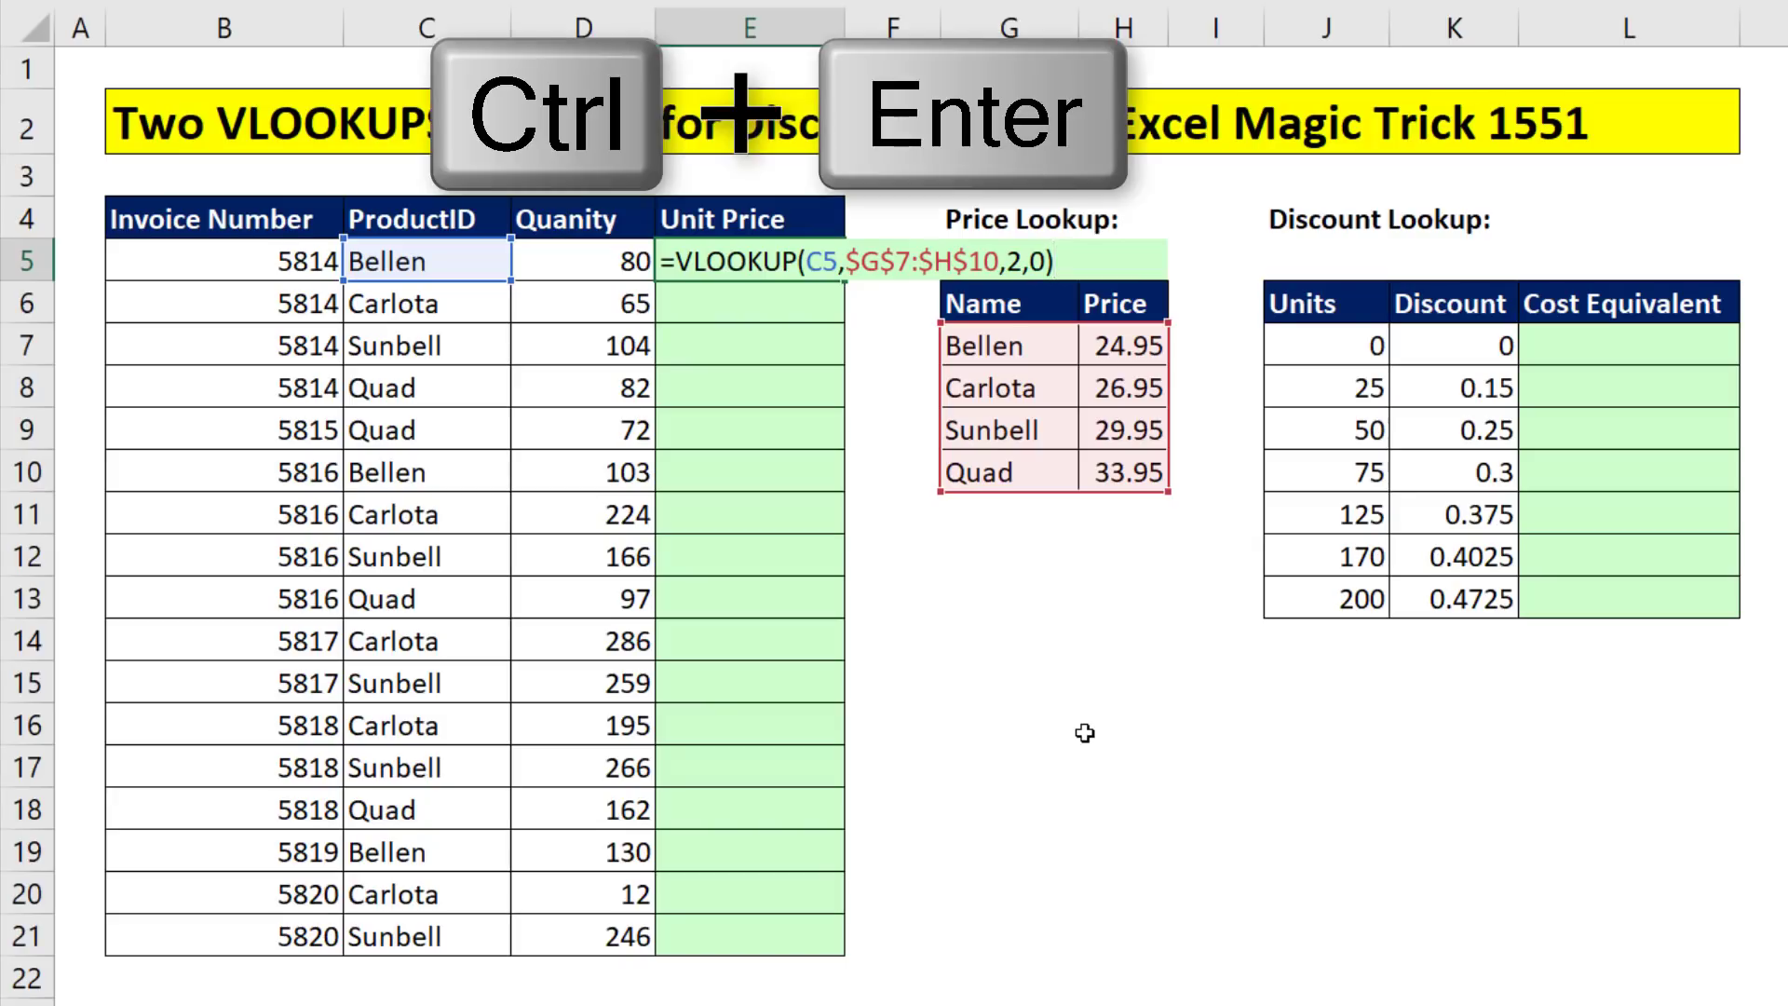
pyautogui.hotkey('ctrl', 'Return')
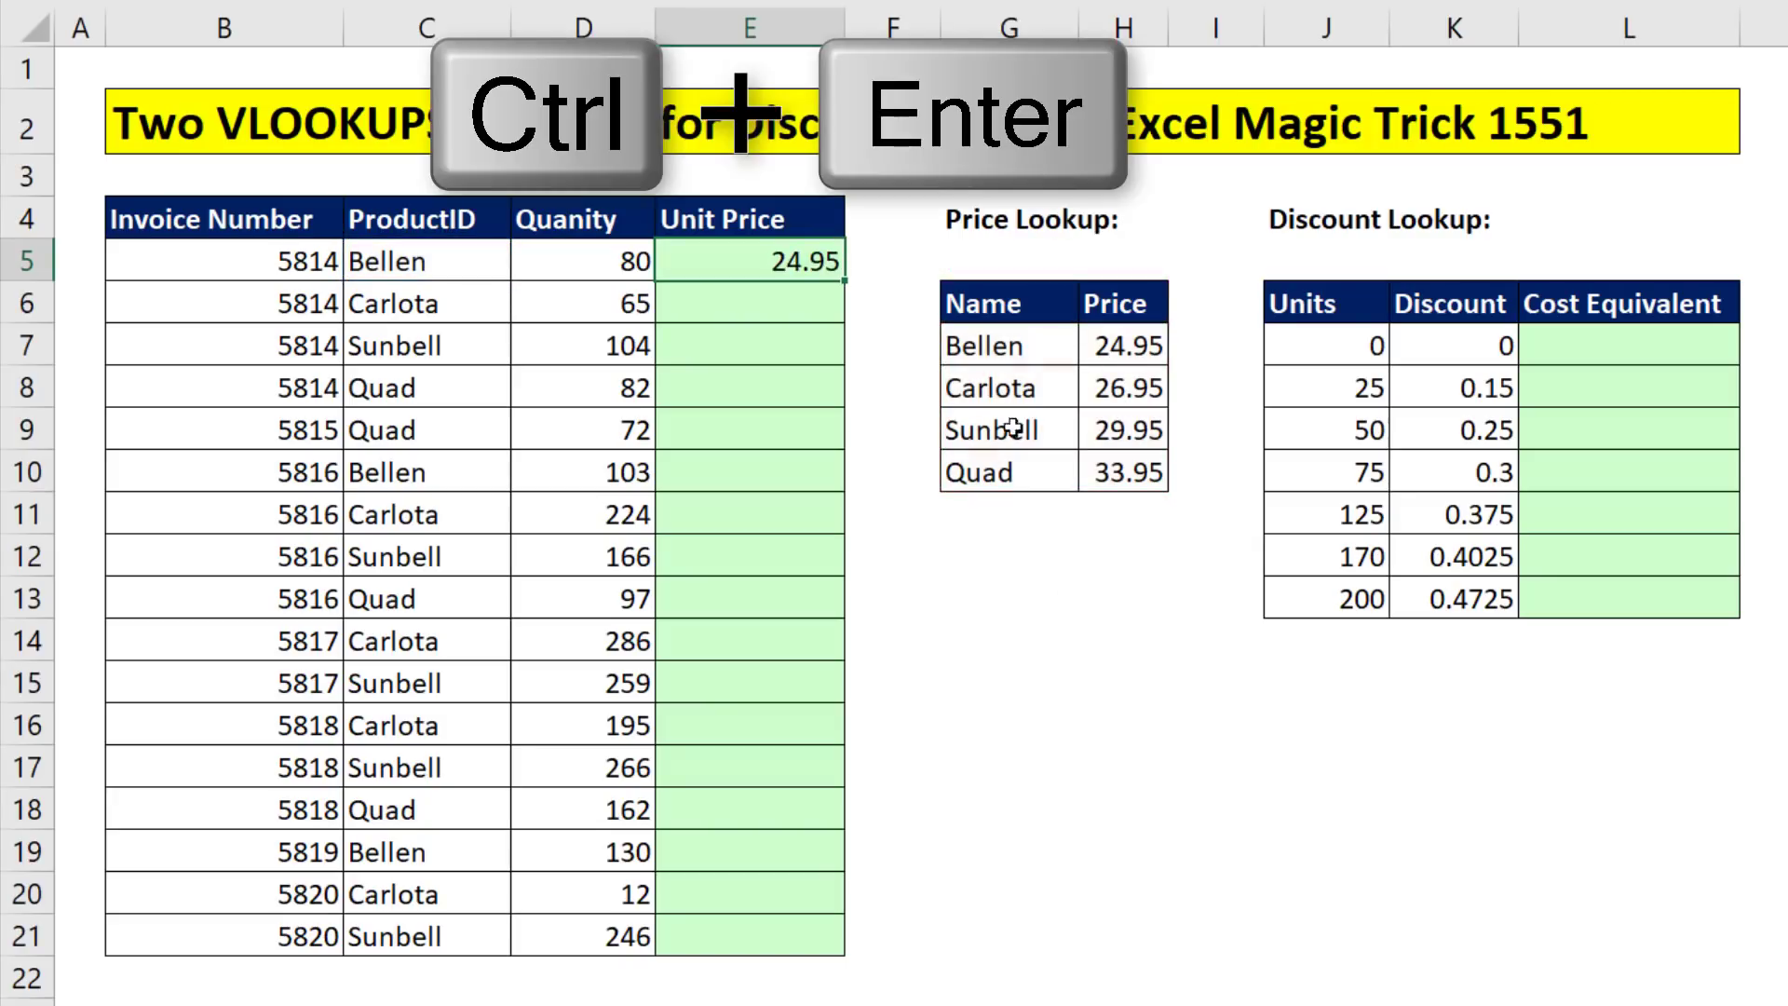
# Fill E5's price lookup down to E21 and check E21's formula references.
pyautogui.doubleClick(846, 281)
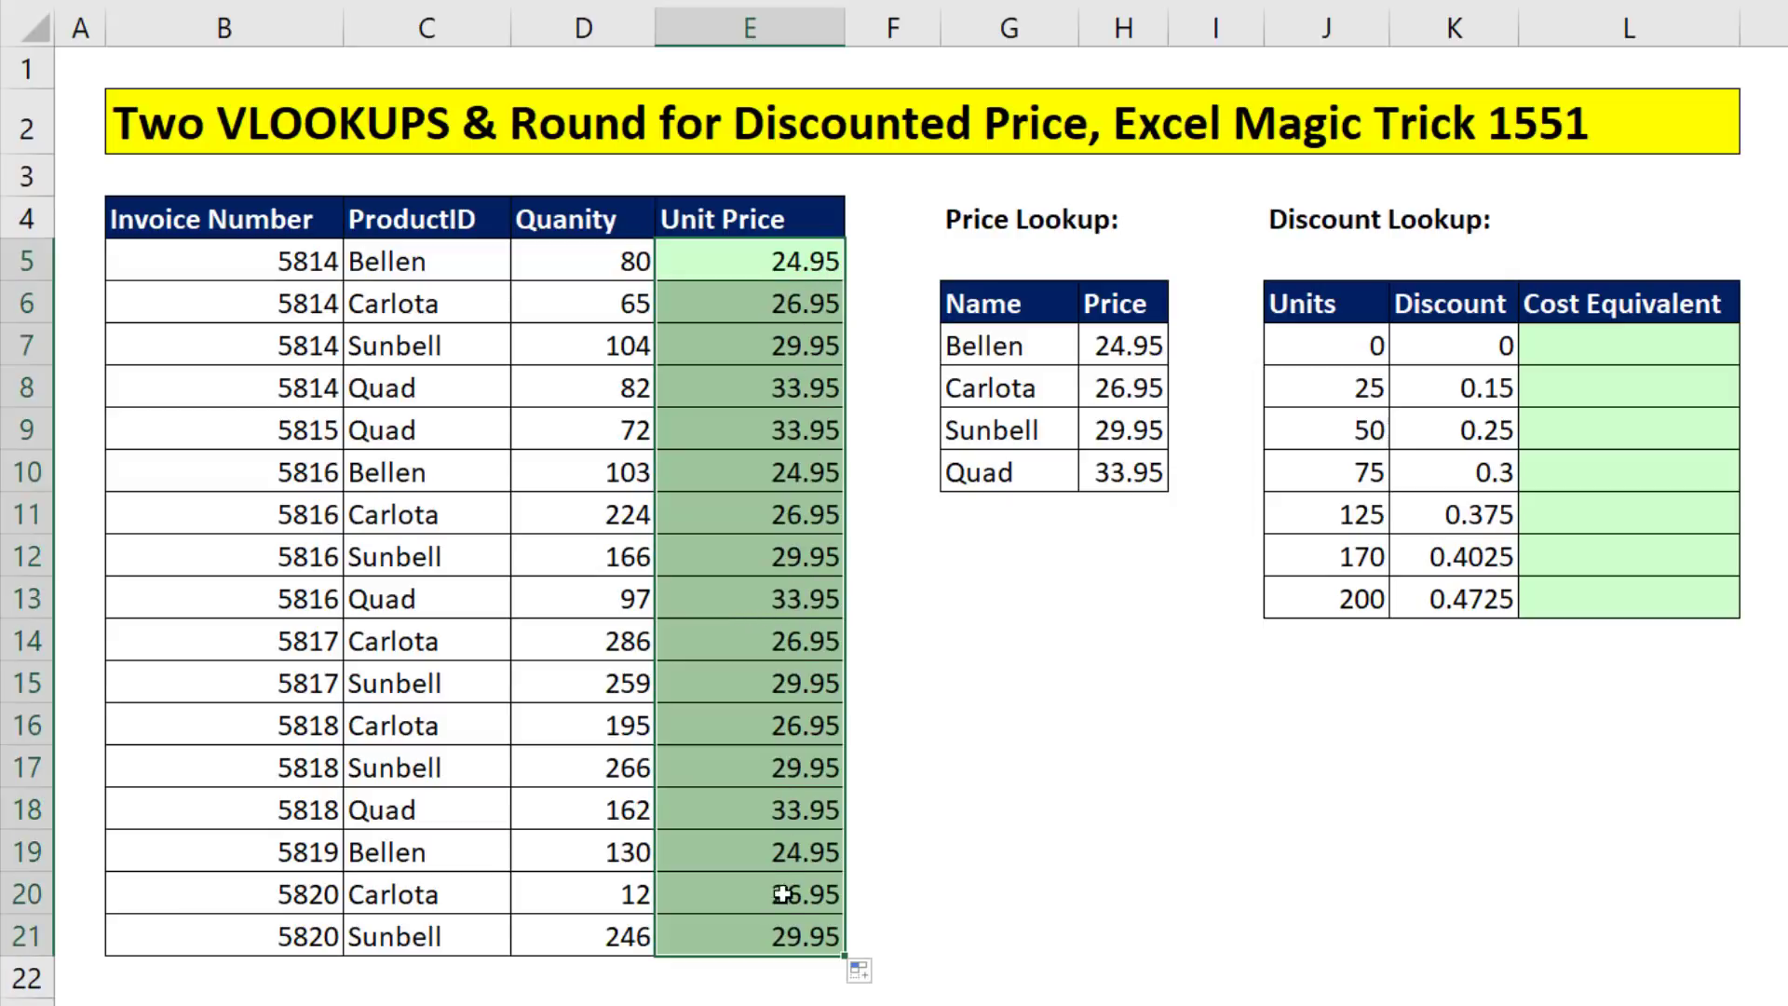
pyautogui.click(719, 936)
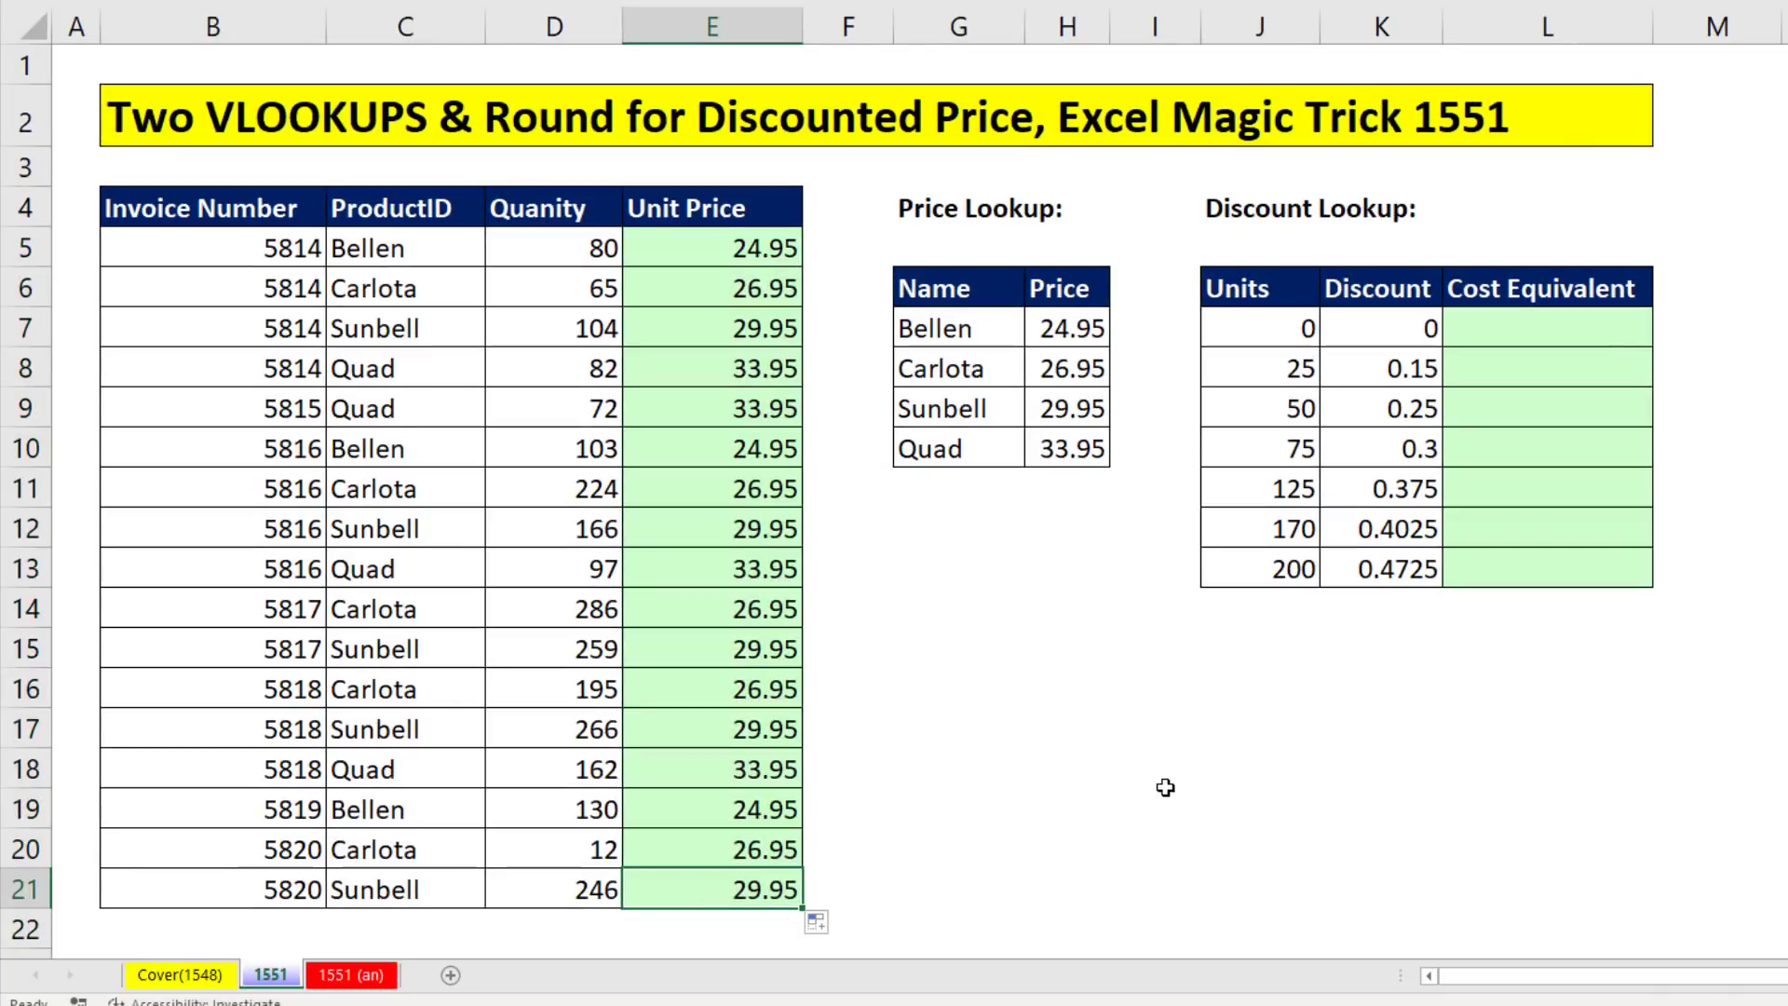
pyautogui.press('F2')
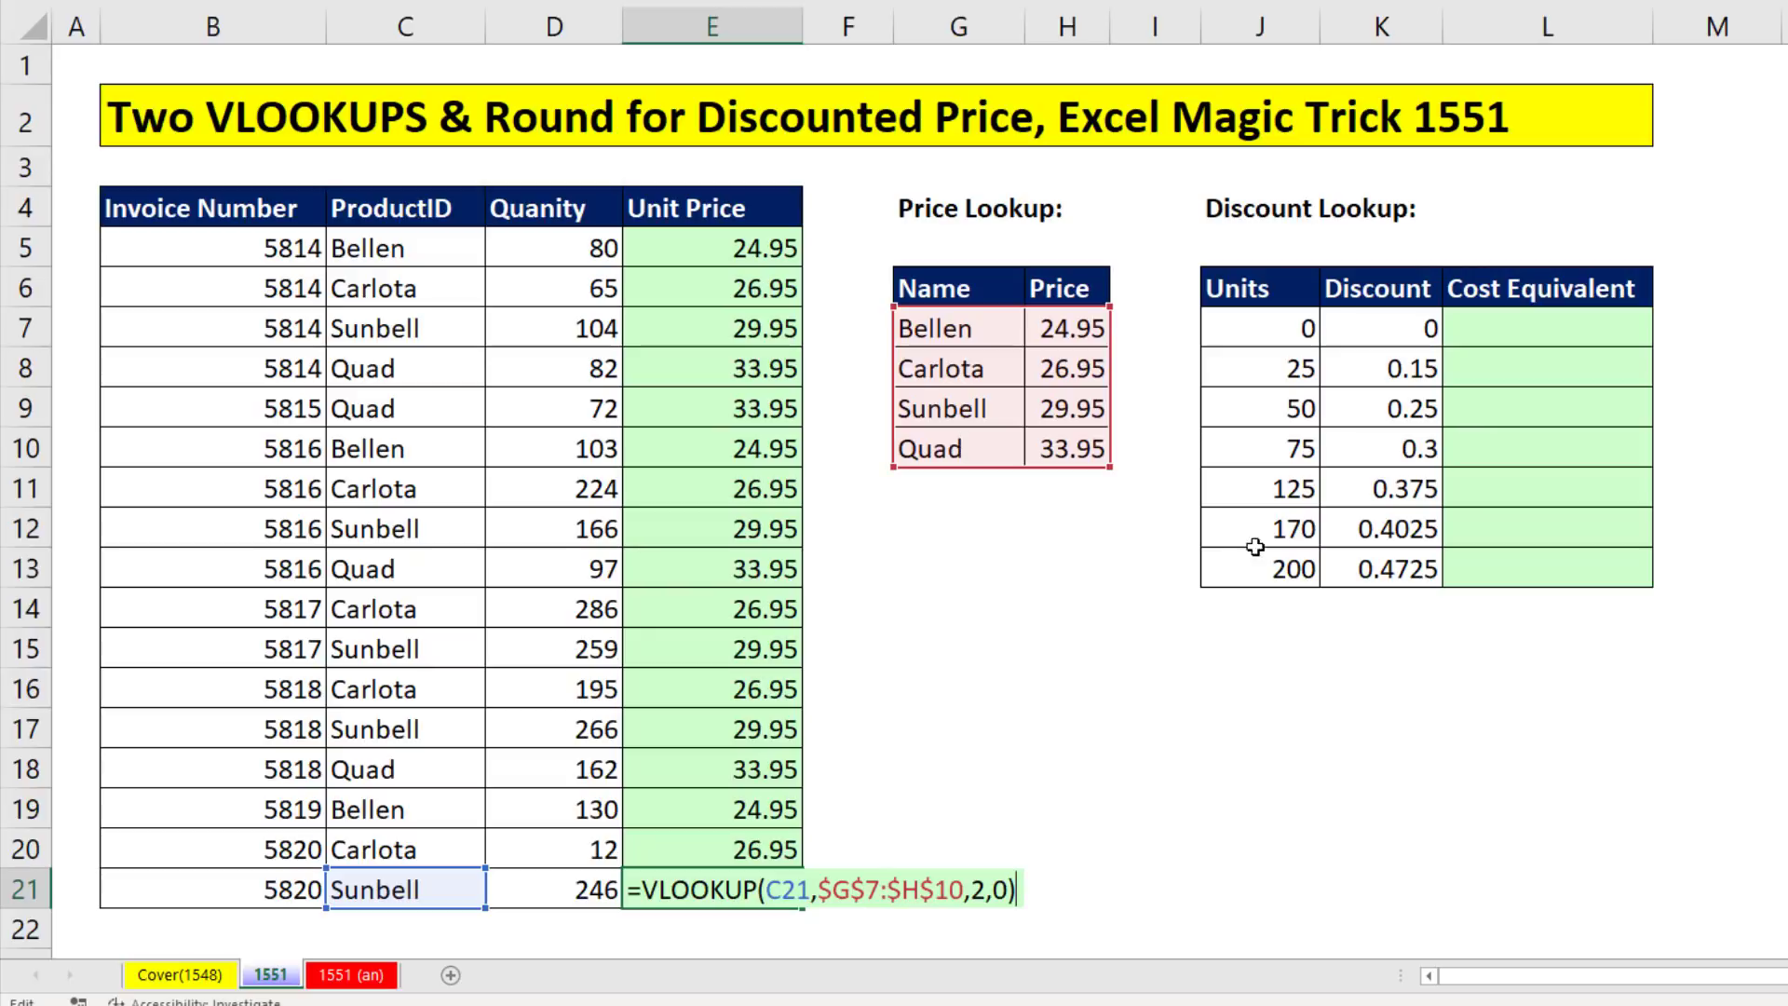
pyautogui.press('Return')
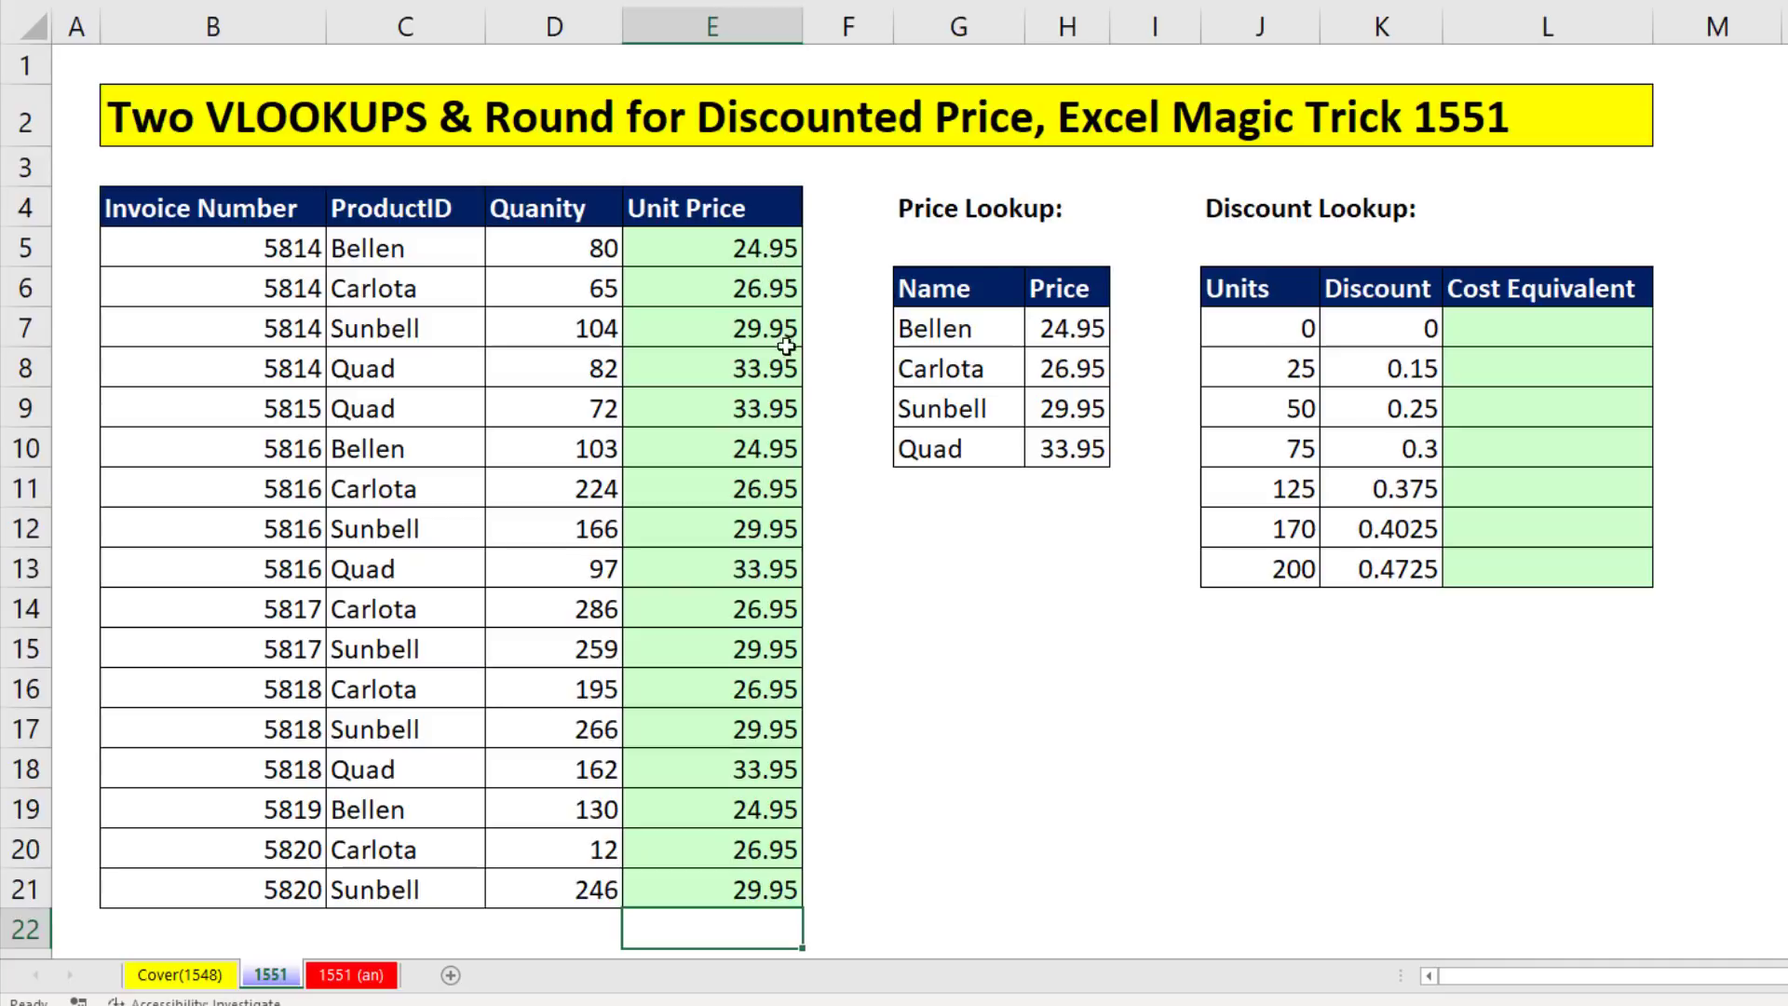
# Fix the D4 header from 'Quanity' to 'Quantity'.
pyautogui.doubleClick(554, 217)
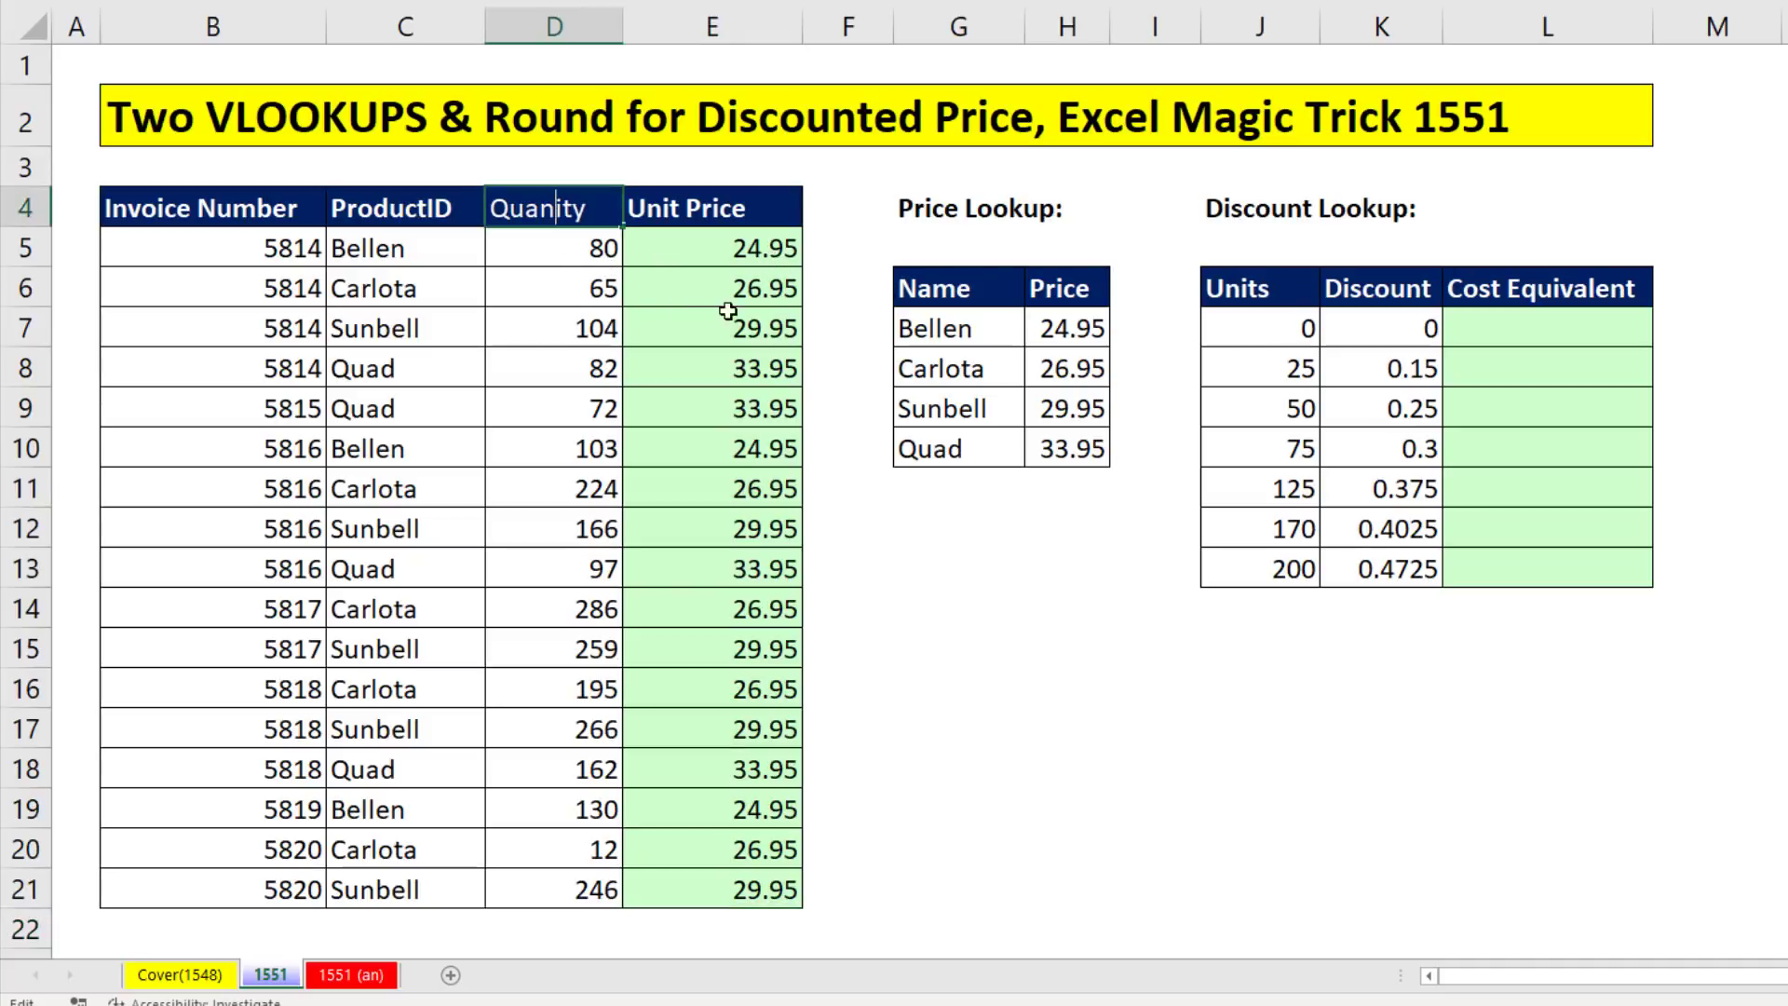
pyautogui.write('t')
pyautogui.press('Return')
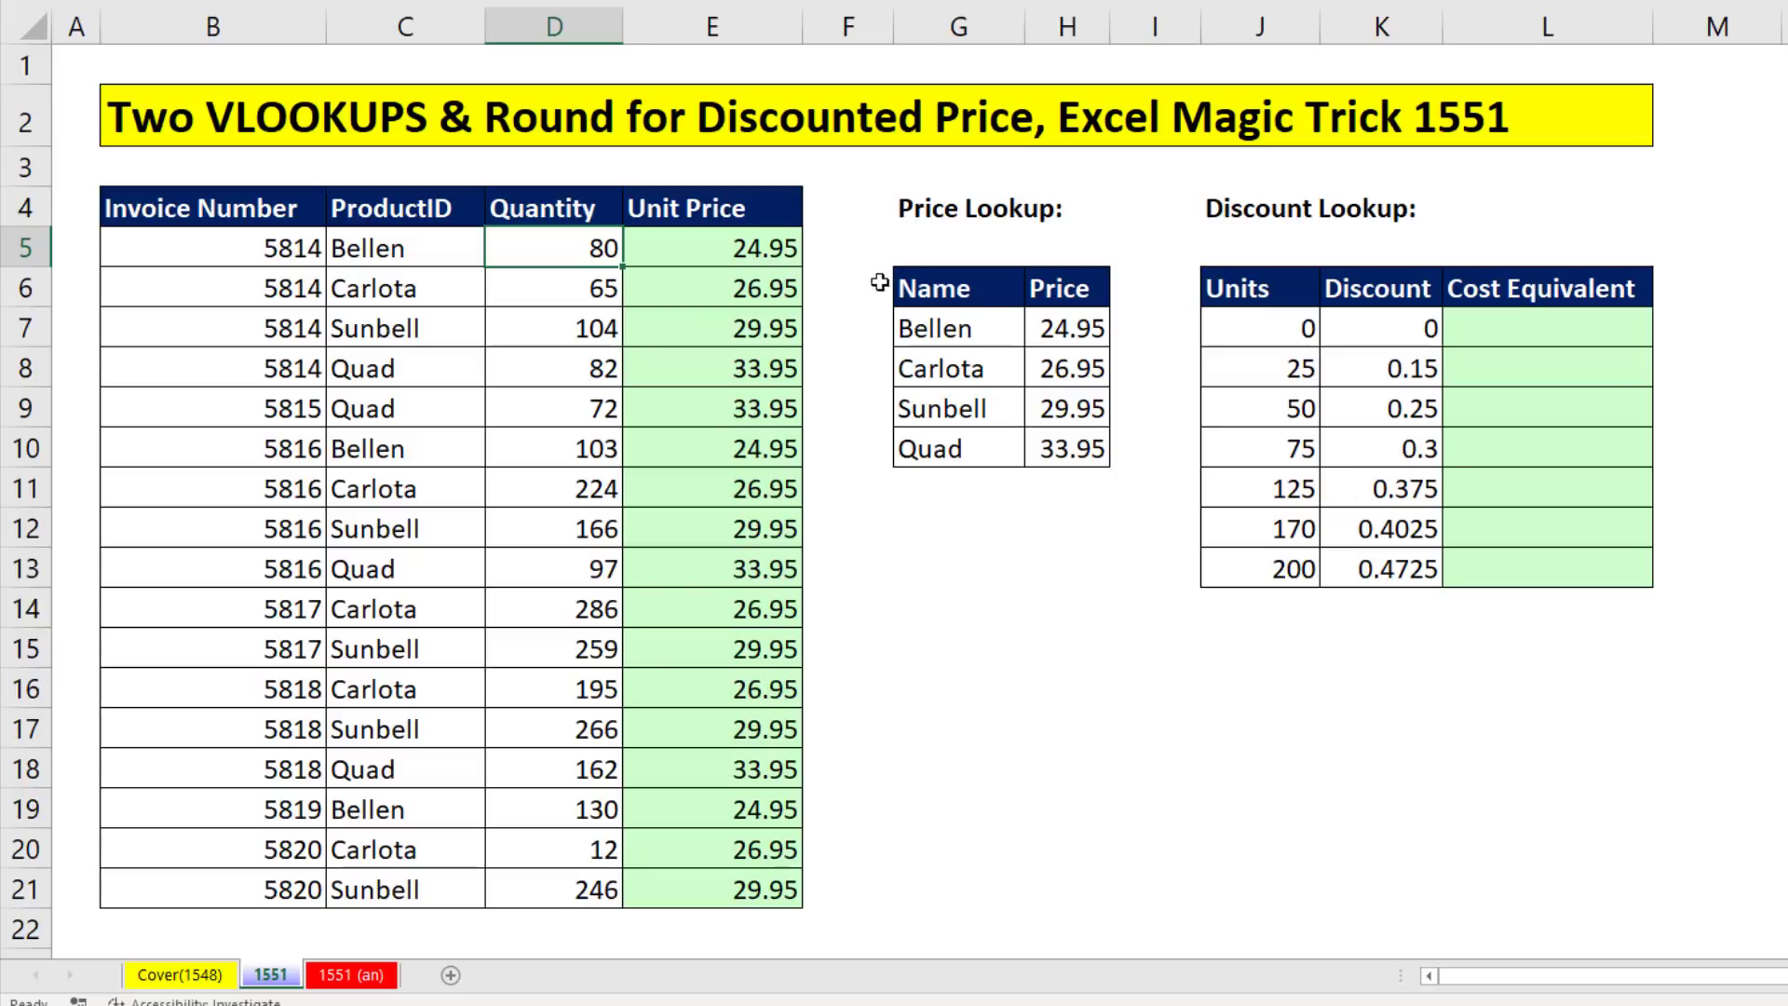
# Fill L7:L13 with =1-K7 cost equivalents, then reopen E5's formula for editing.
pyautogui.click(1501, 337)
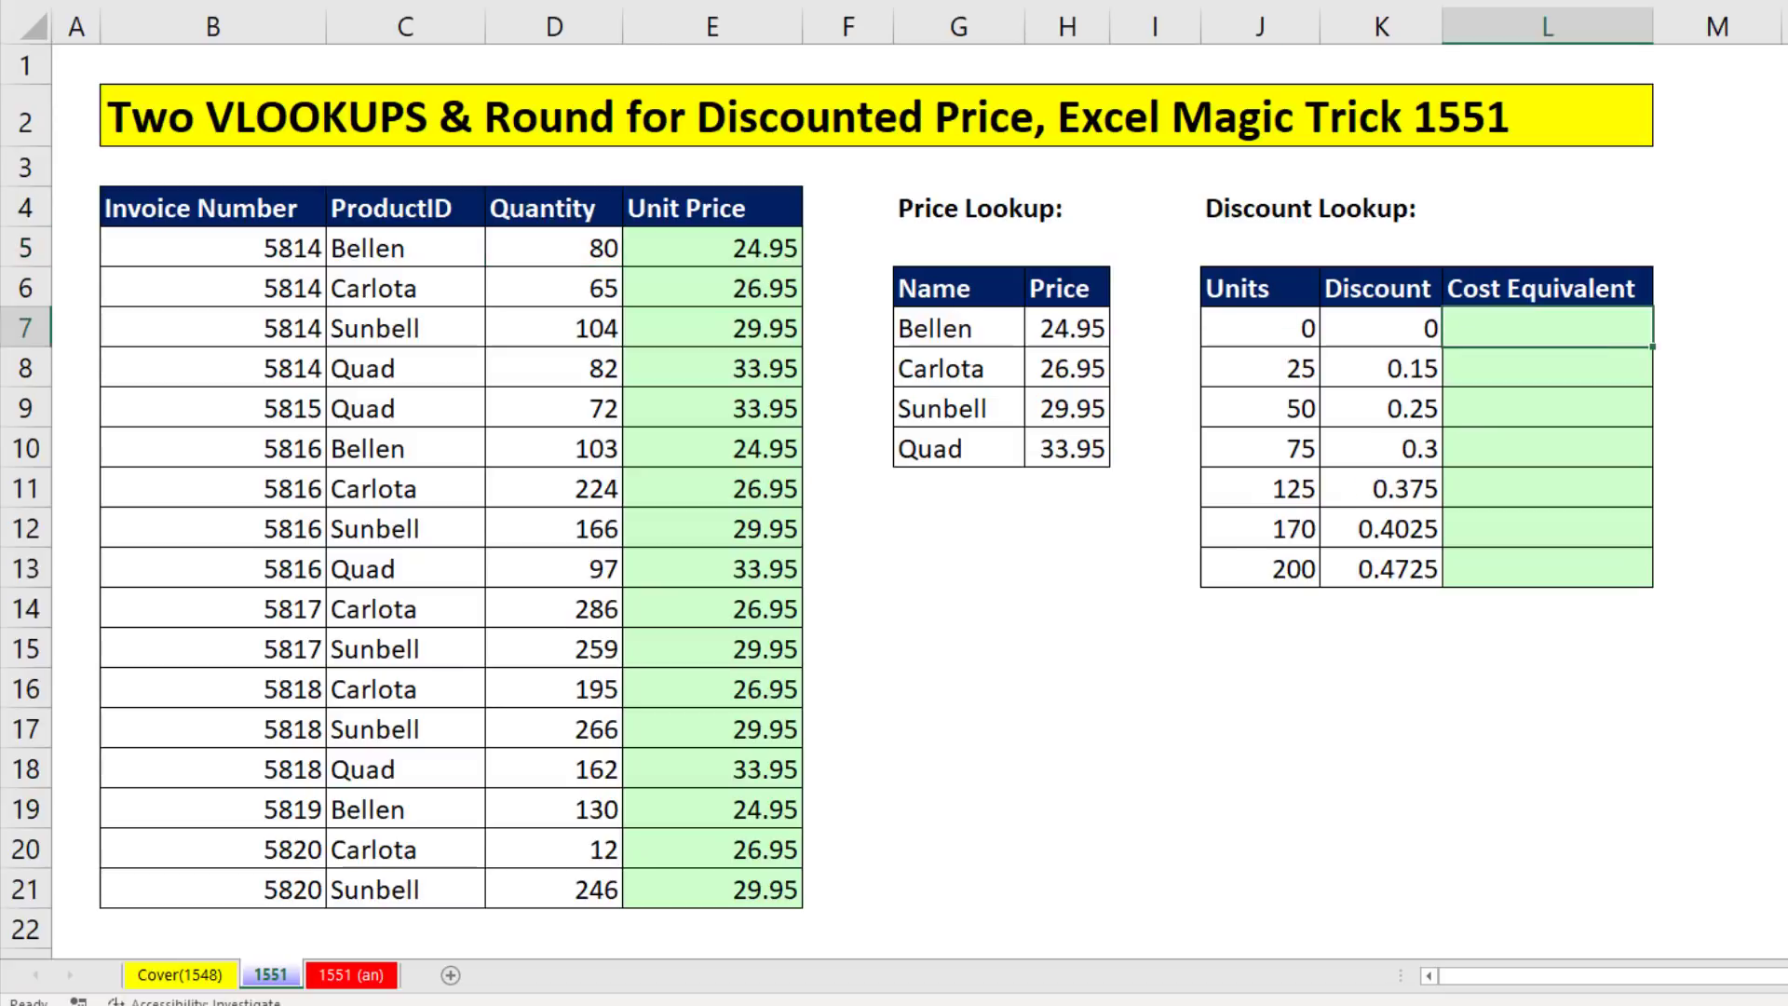
pyautogui.write('=1-')
pyautogui.press('Left')
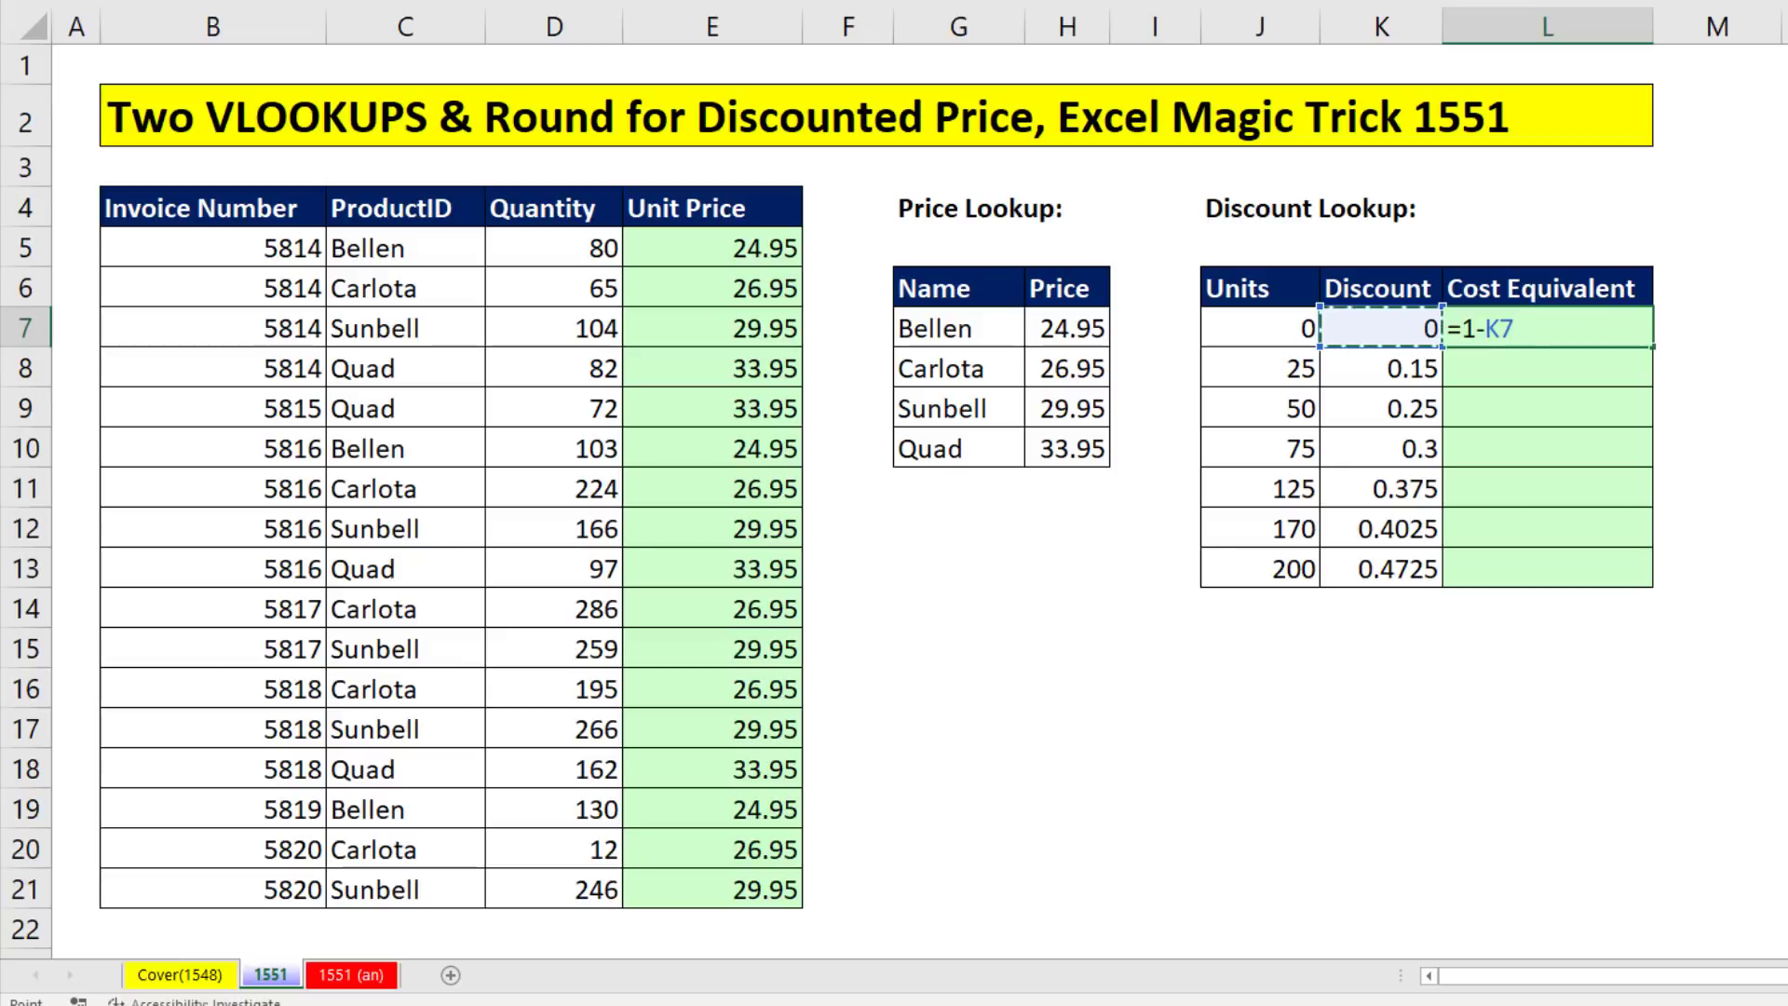
pyautogui.hotkey('ctrl', 'Return')
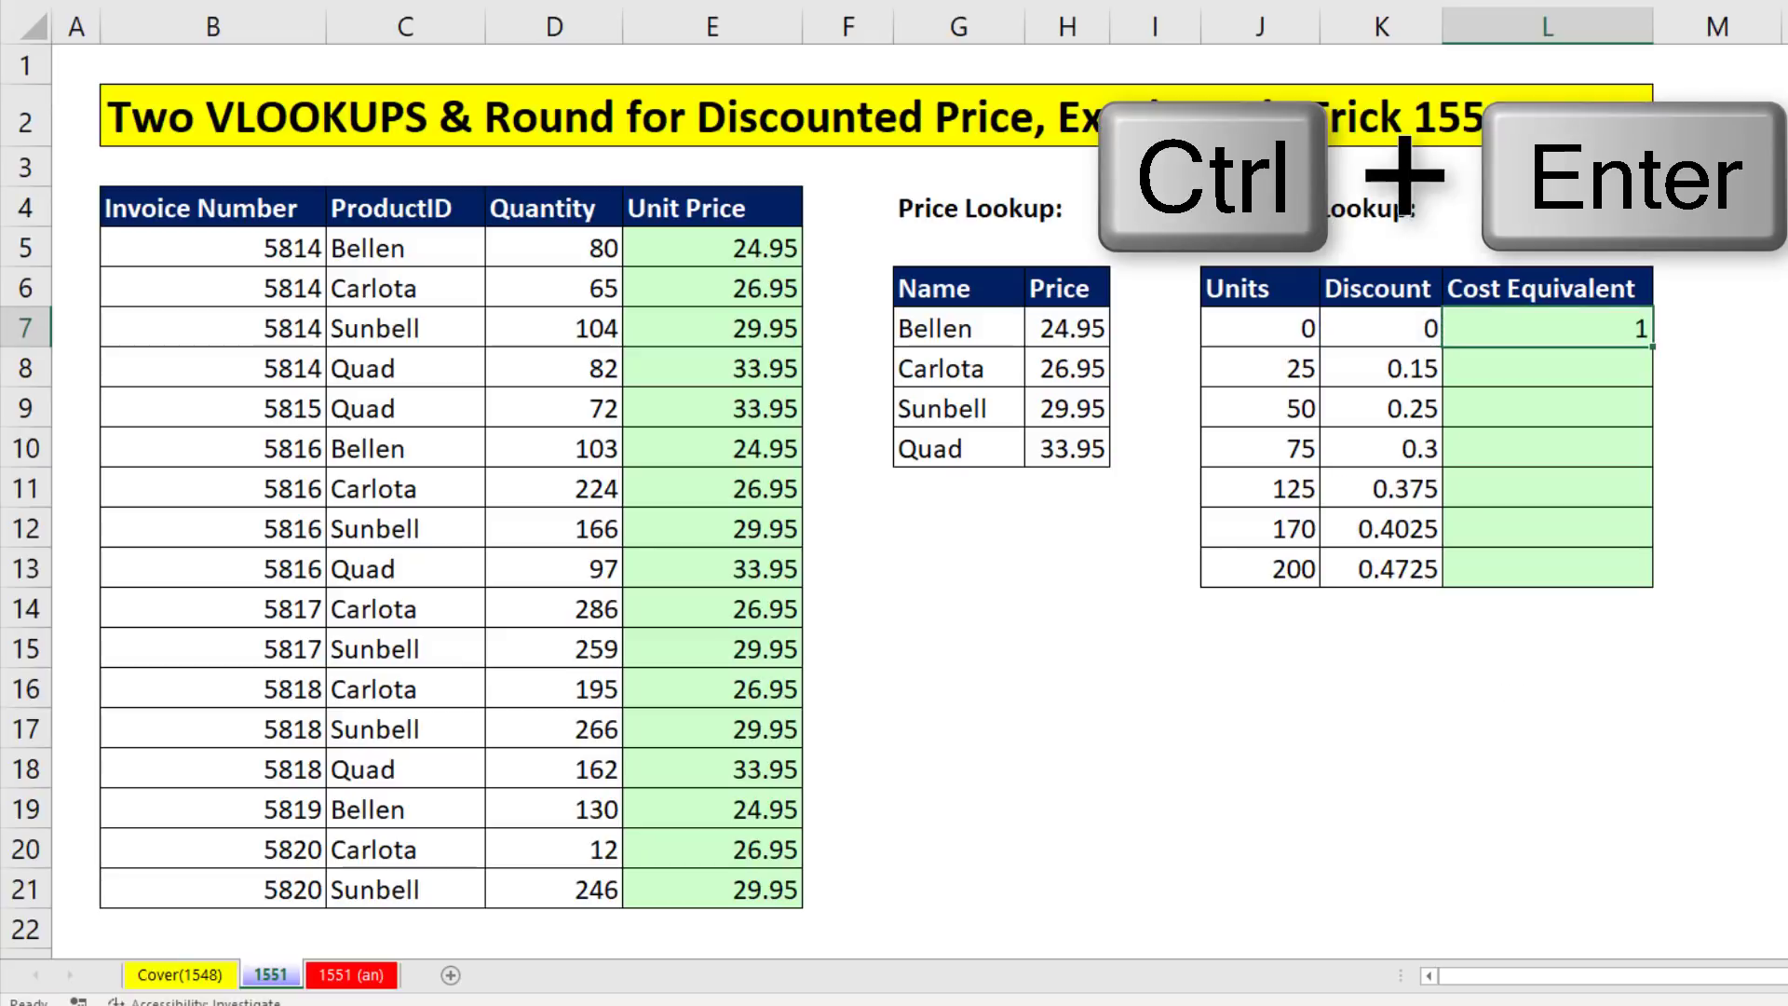
pyautogui.doubleClick(1652, 346)
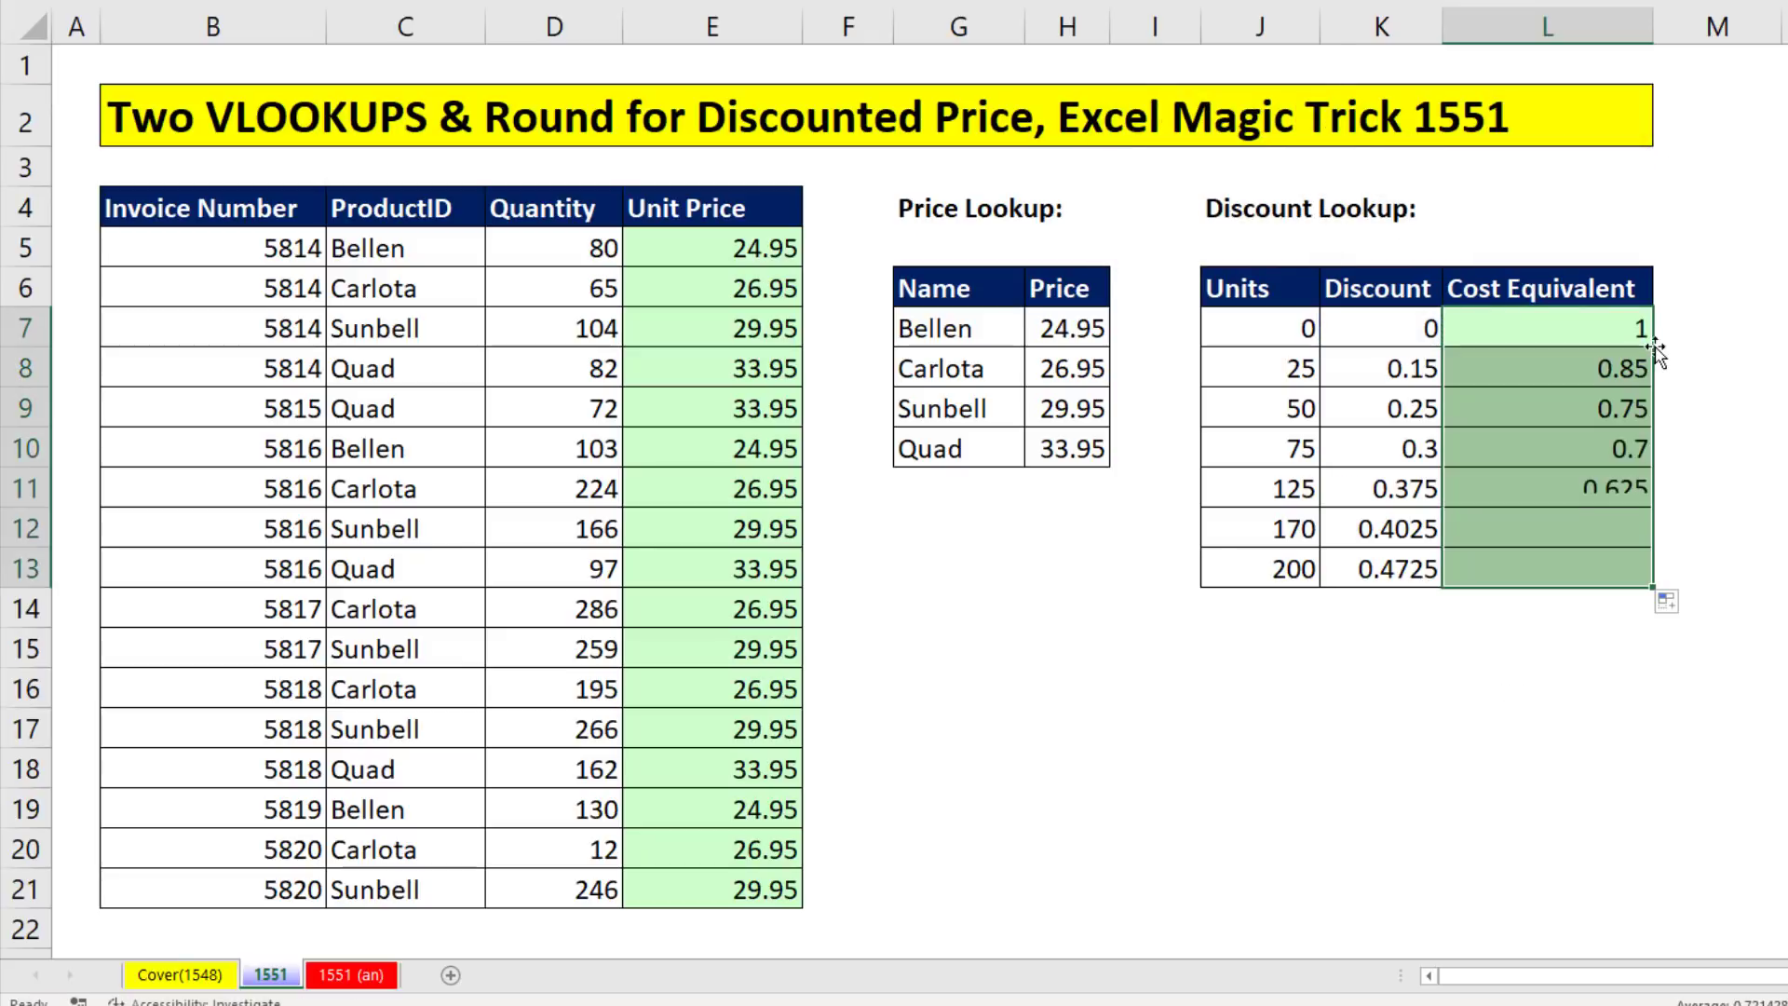
pyautogui.click(1585, 376)
pyautogui.click(1526, 401)
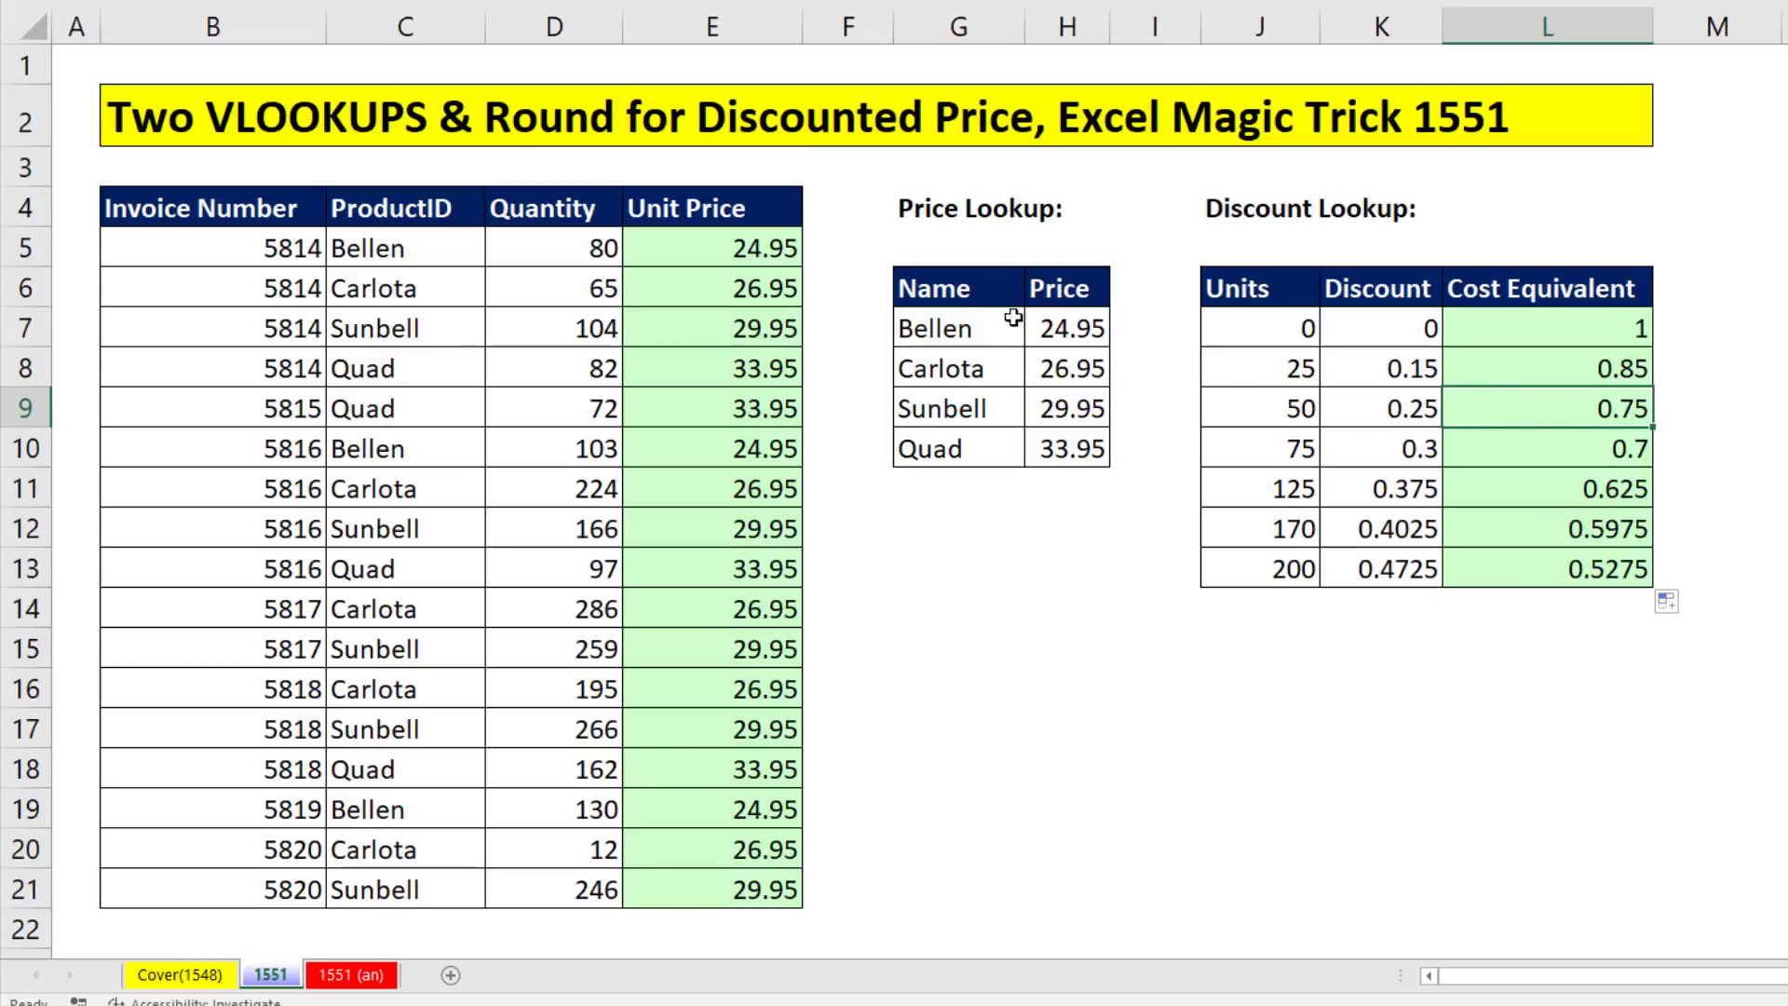
pyautogui.click(758, 248)
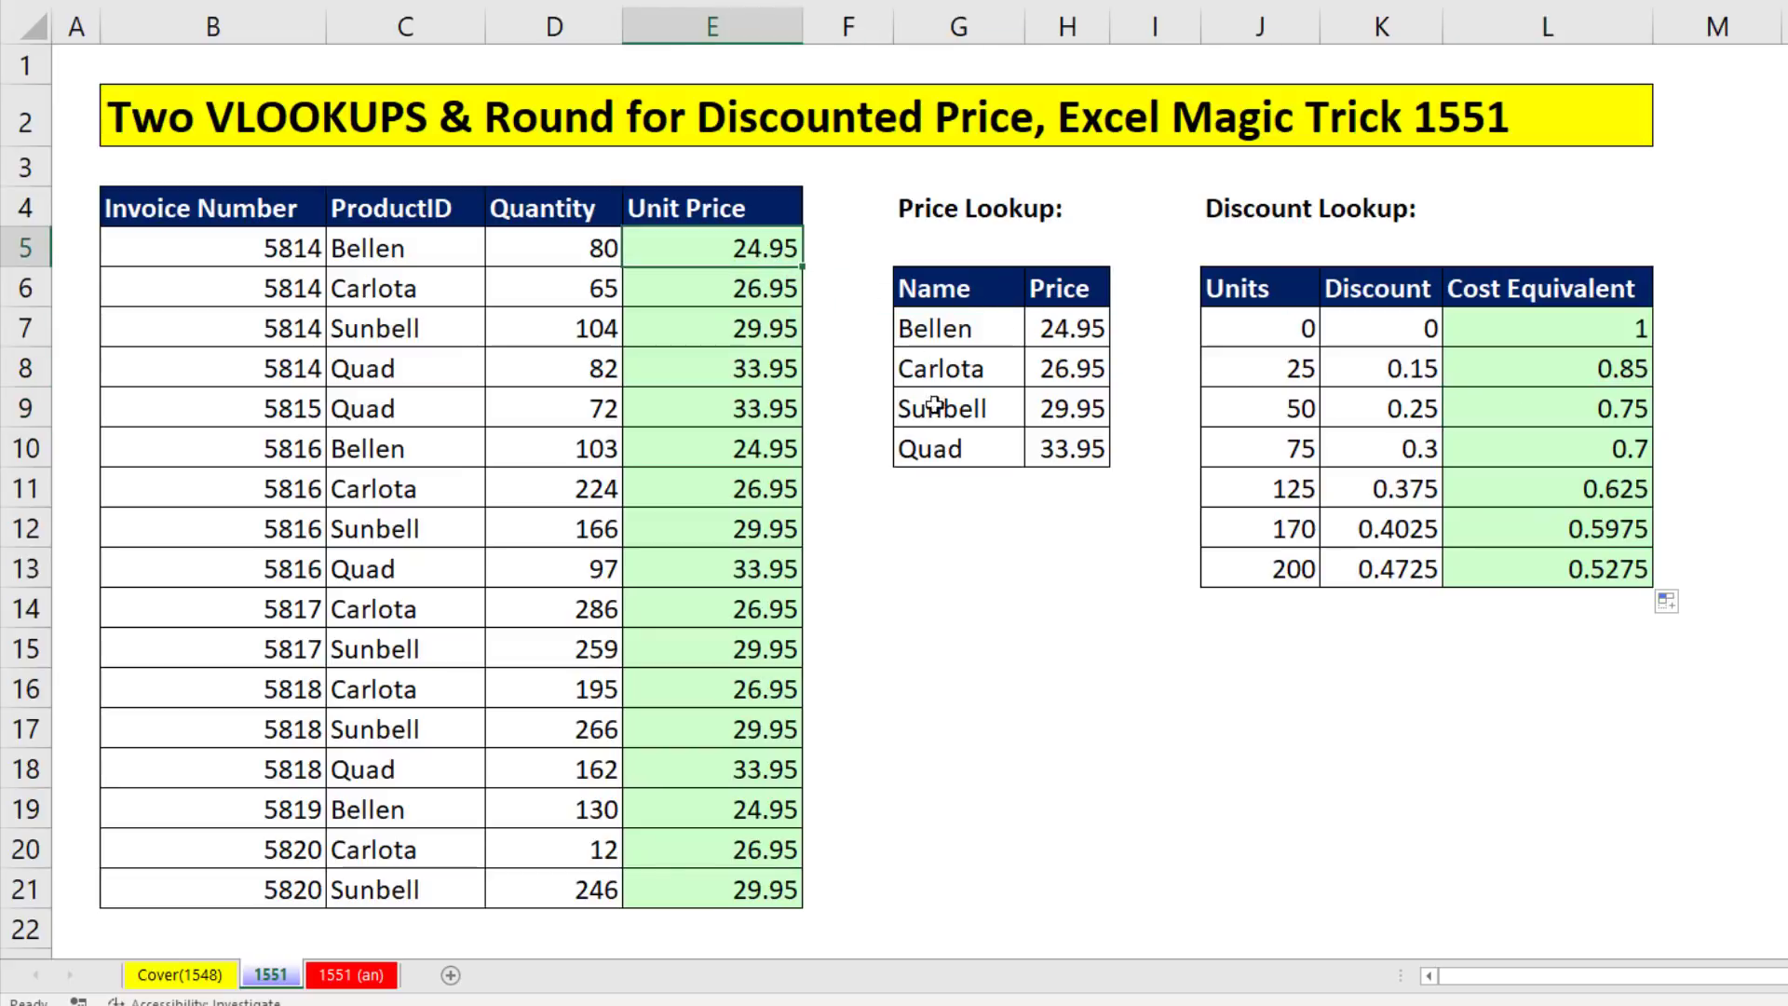
pyautogui.press('F2')
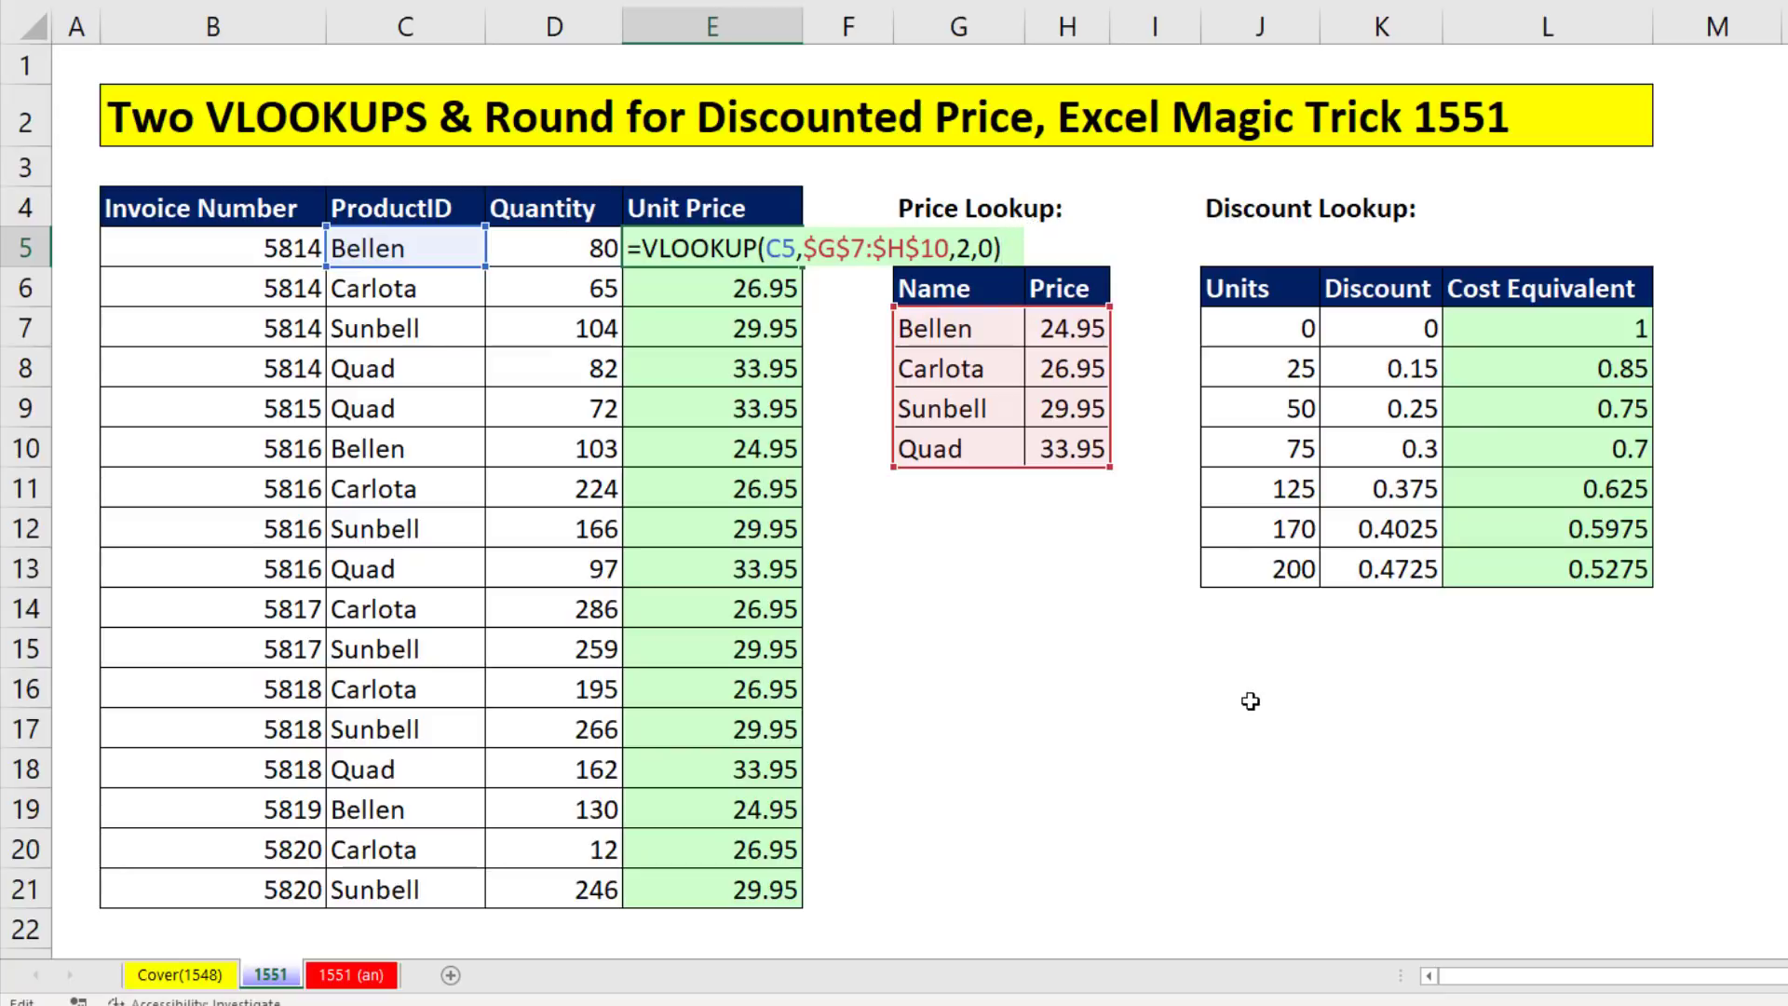
# Append *VLOOKUP(D5,J7:L13 to E5's formula to look up the quantity's discount.
pyautogui.write('*vlookup(')
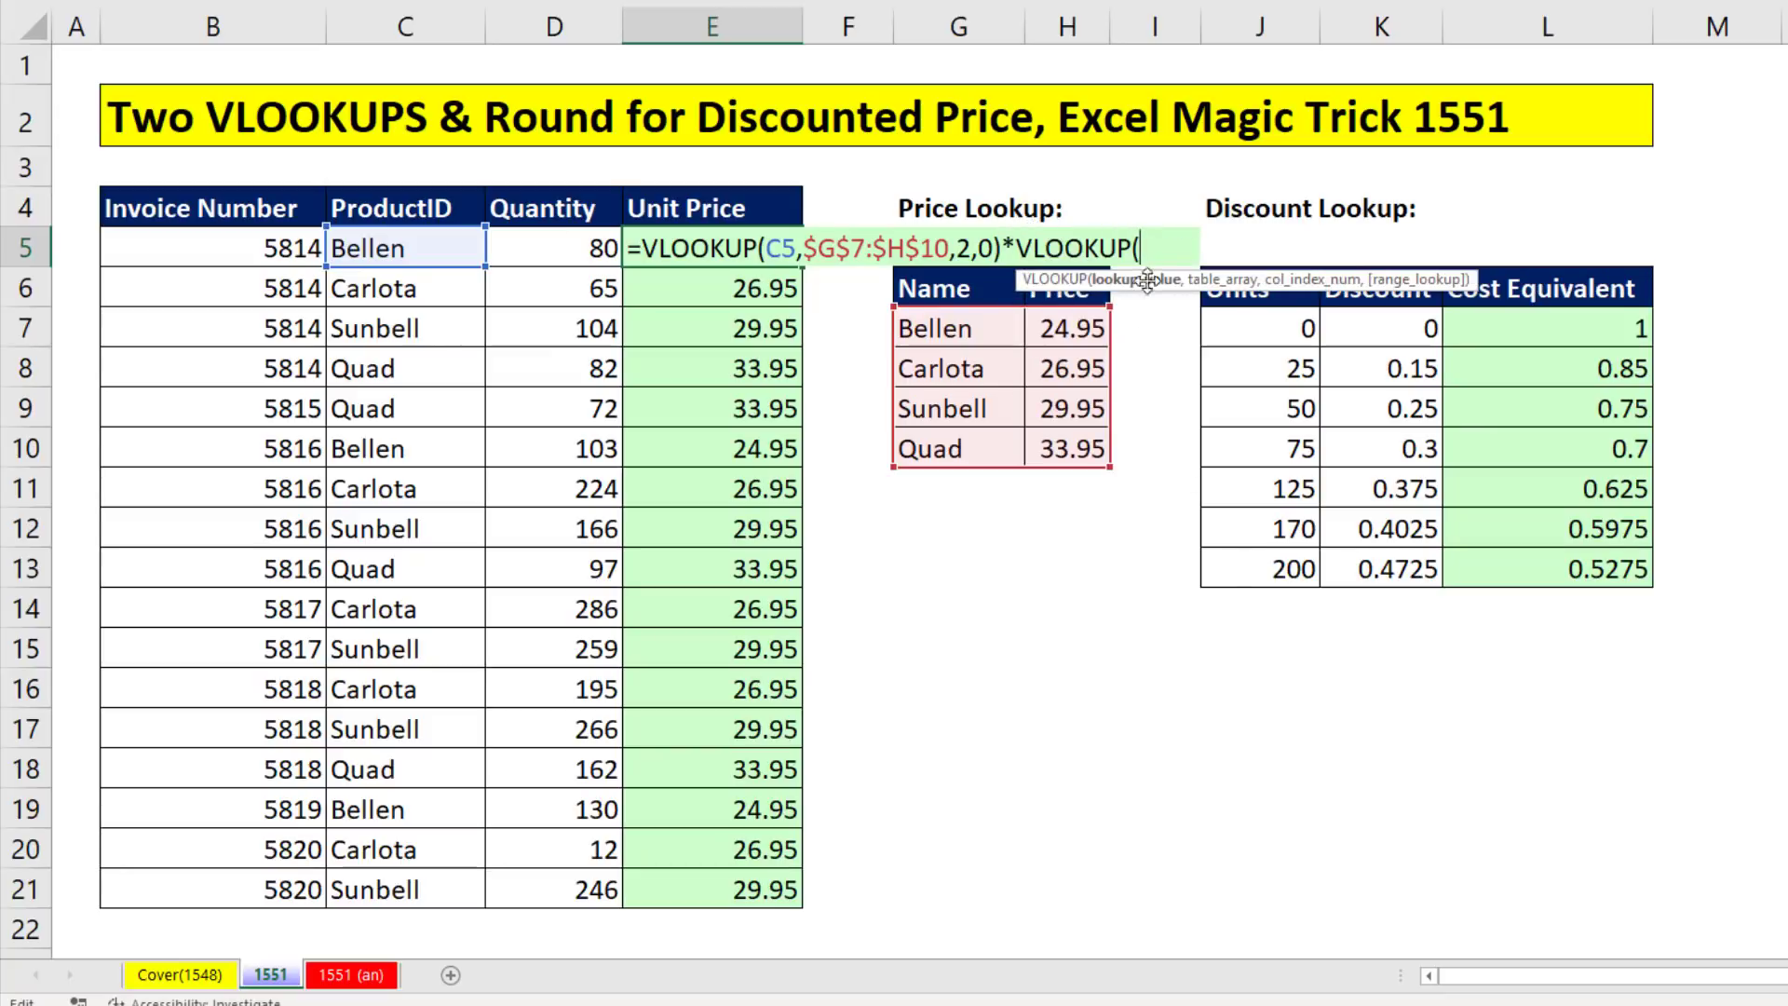
pyautogui.click(568, 255)
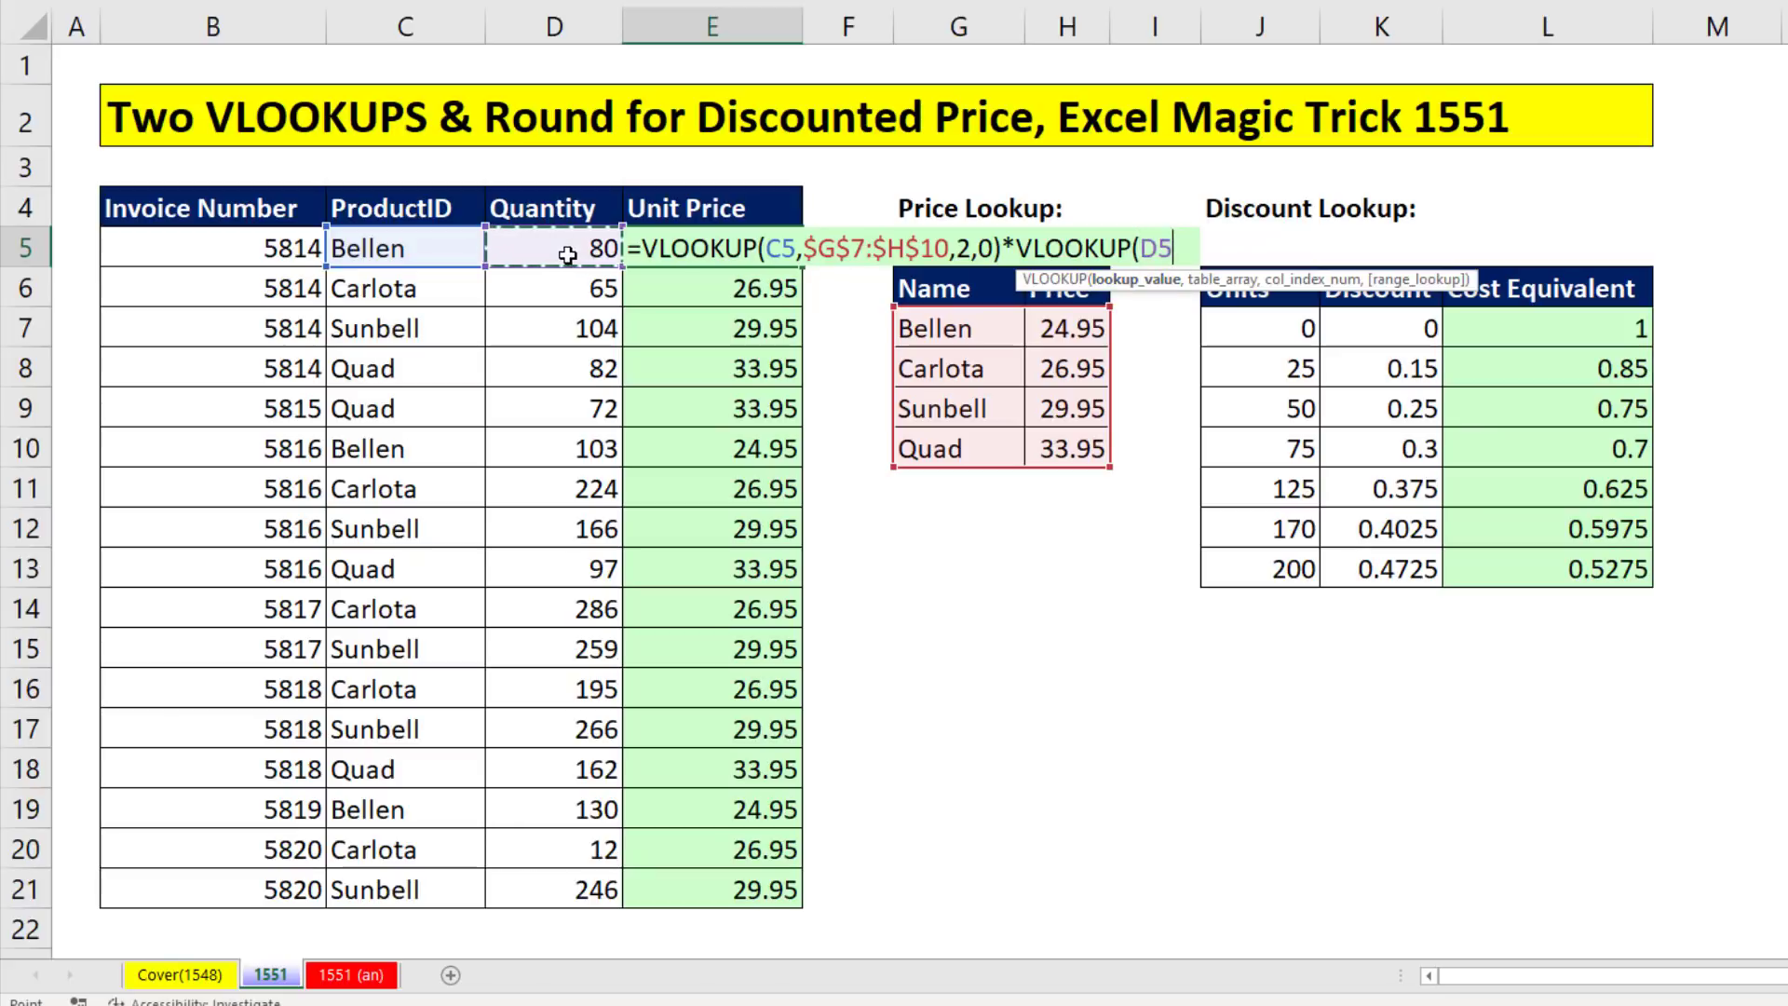
pyautogui.write(',')
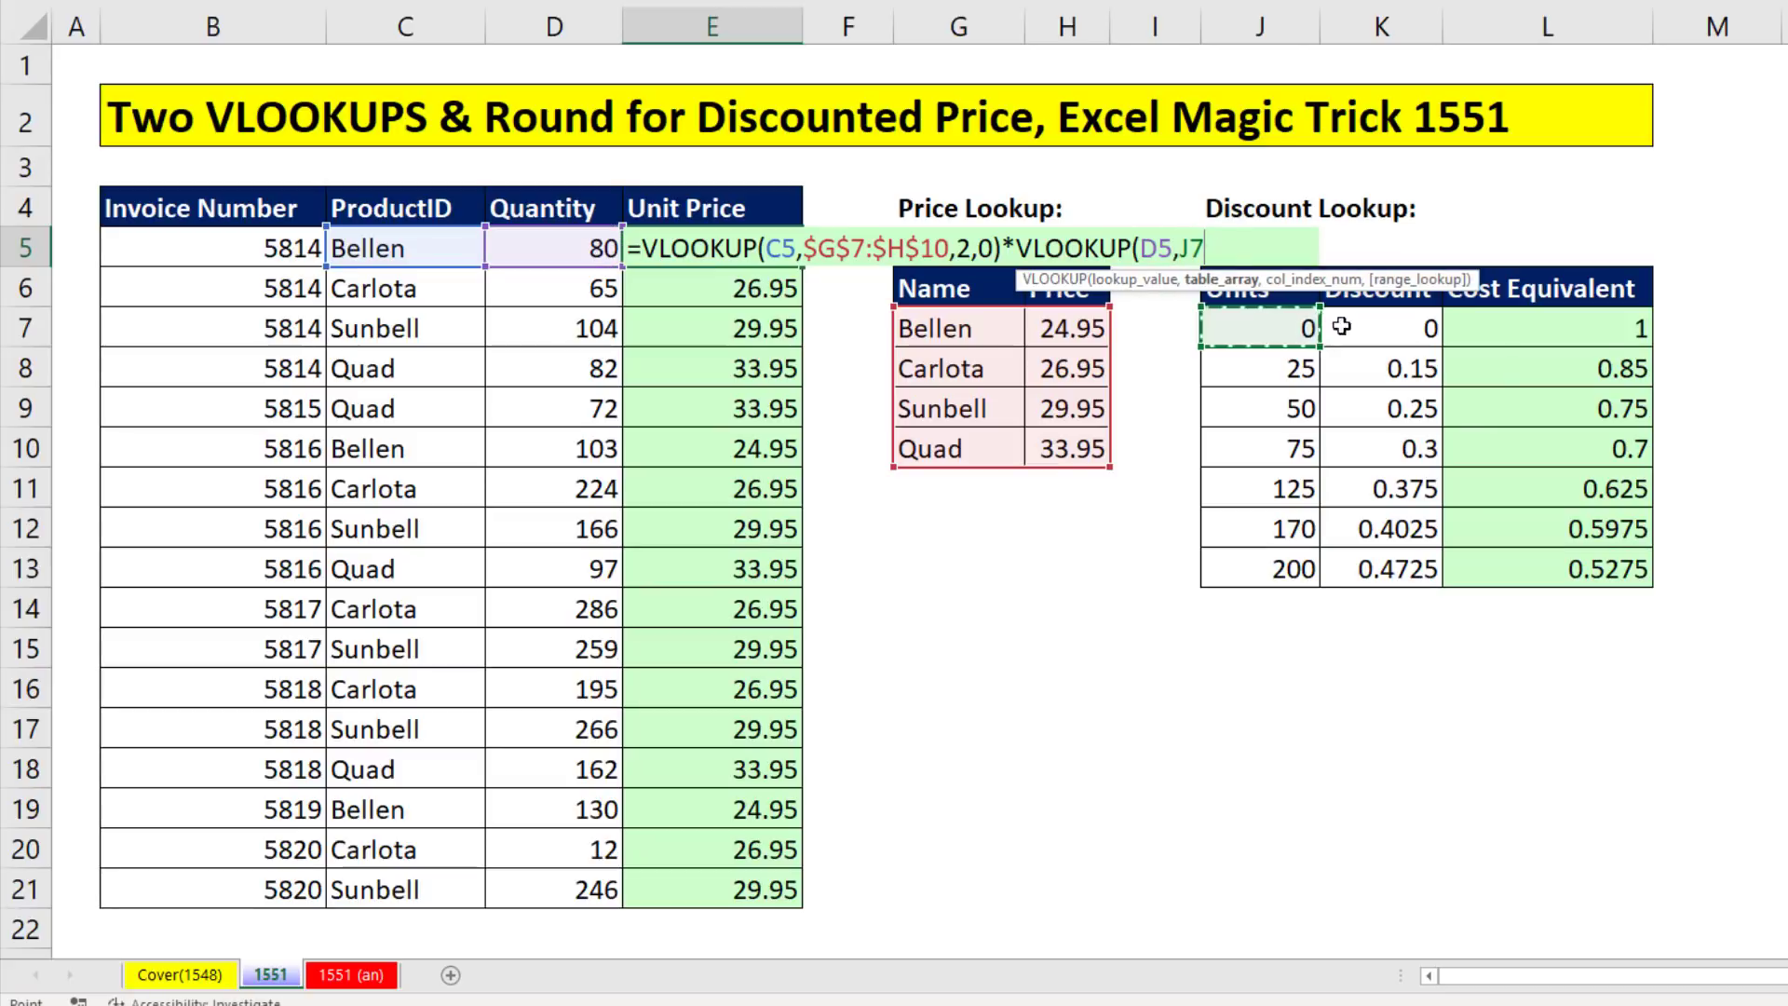
pyautogui.moveTo(1574, 361); pyautogui.dragTo(1573, 568)
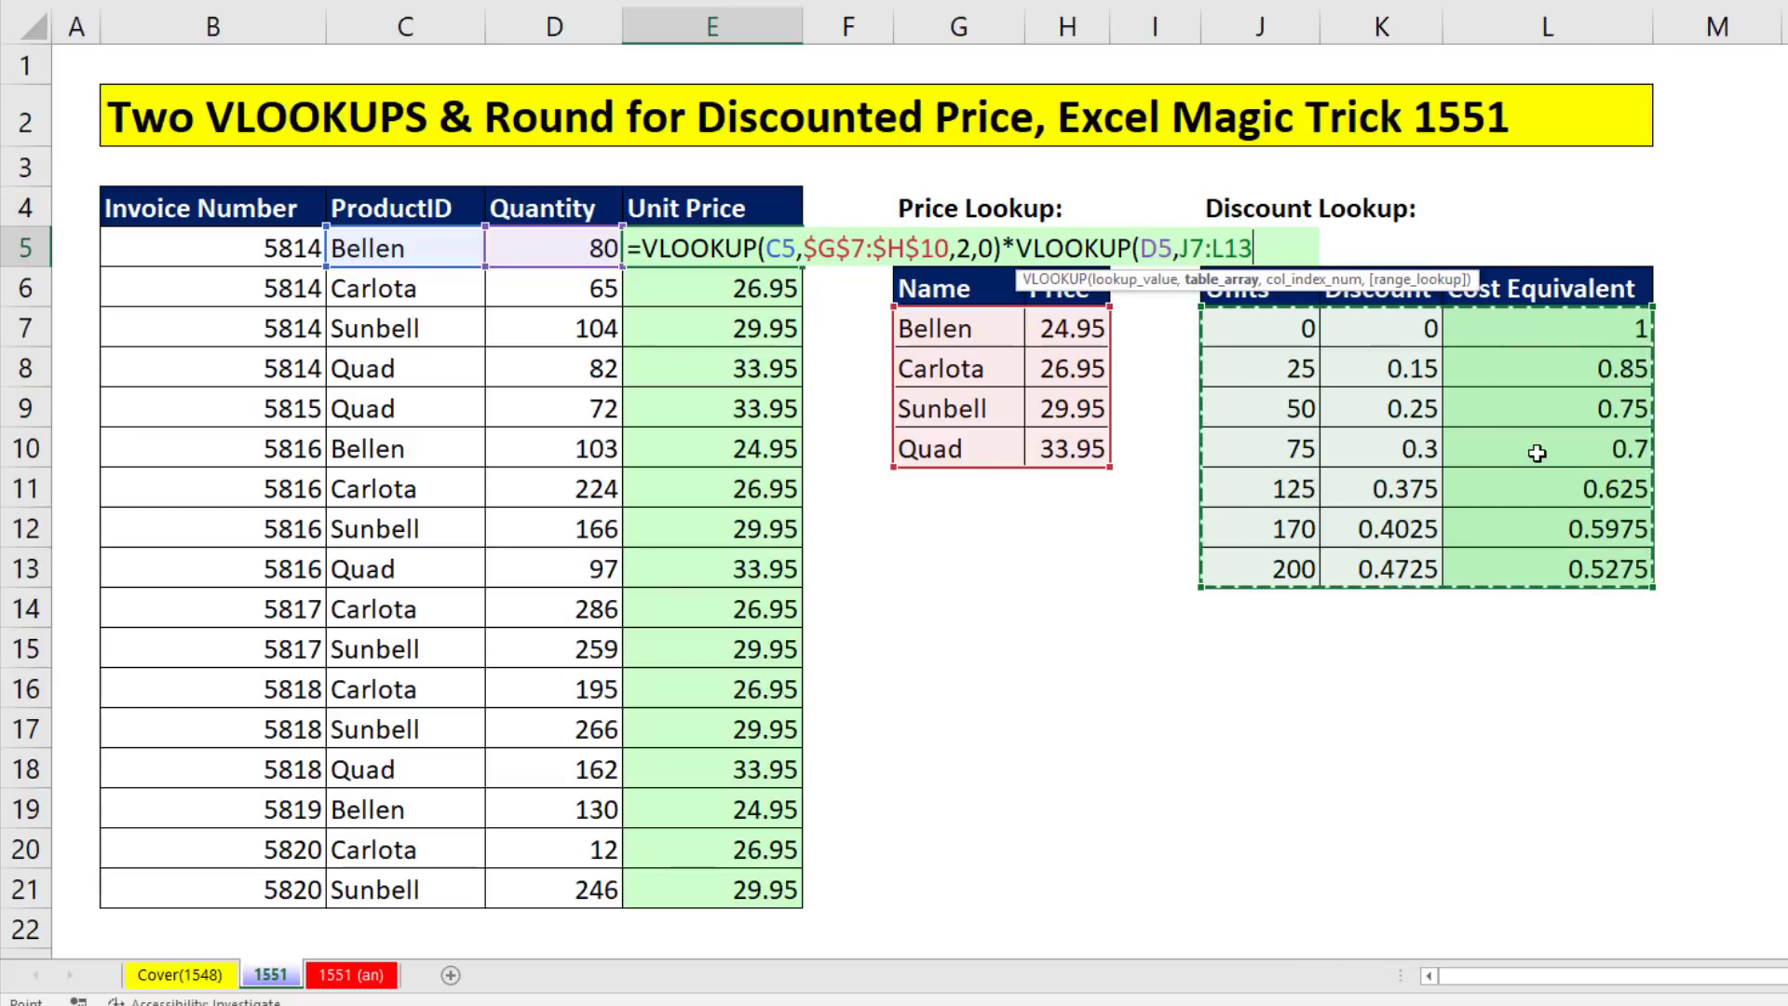
# Lock the range as $J$7:$L$13, return column 3, and commit E5 showing 17.465.
pyautogui.press('F4')
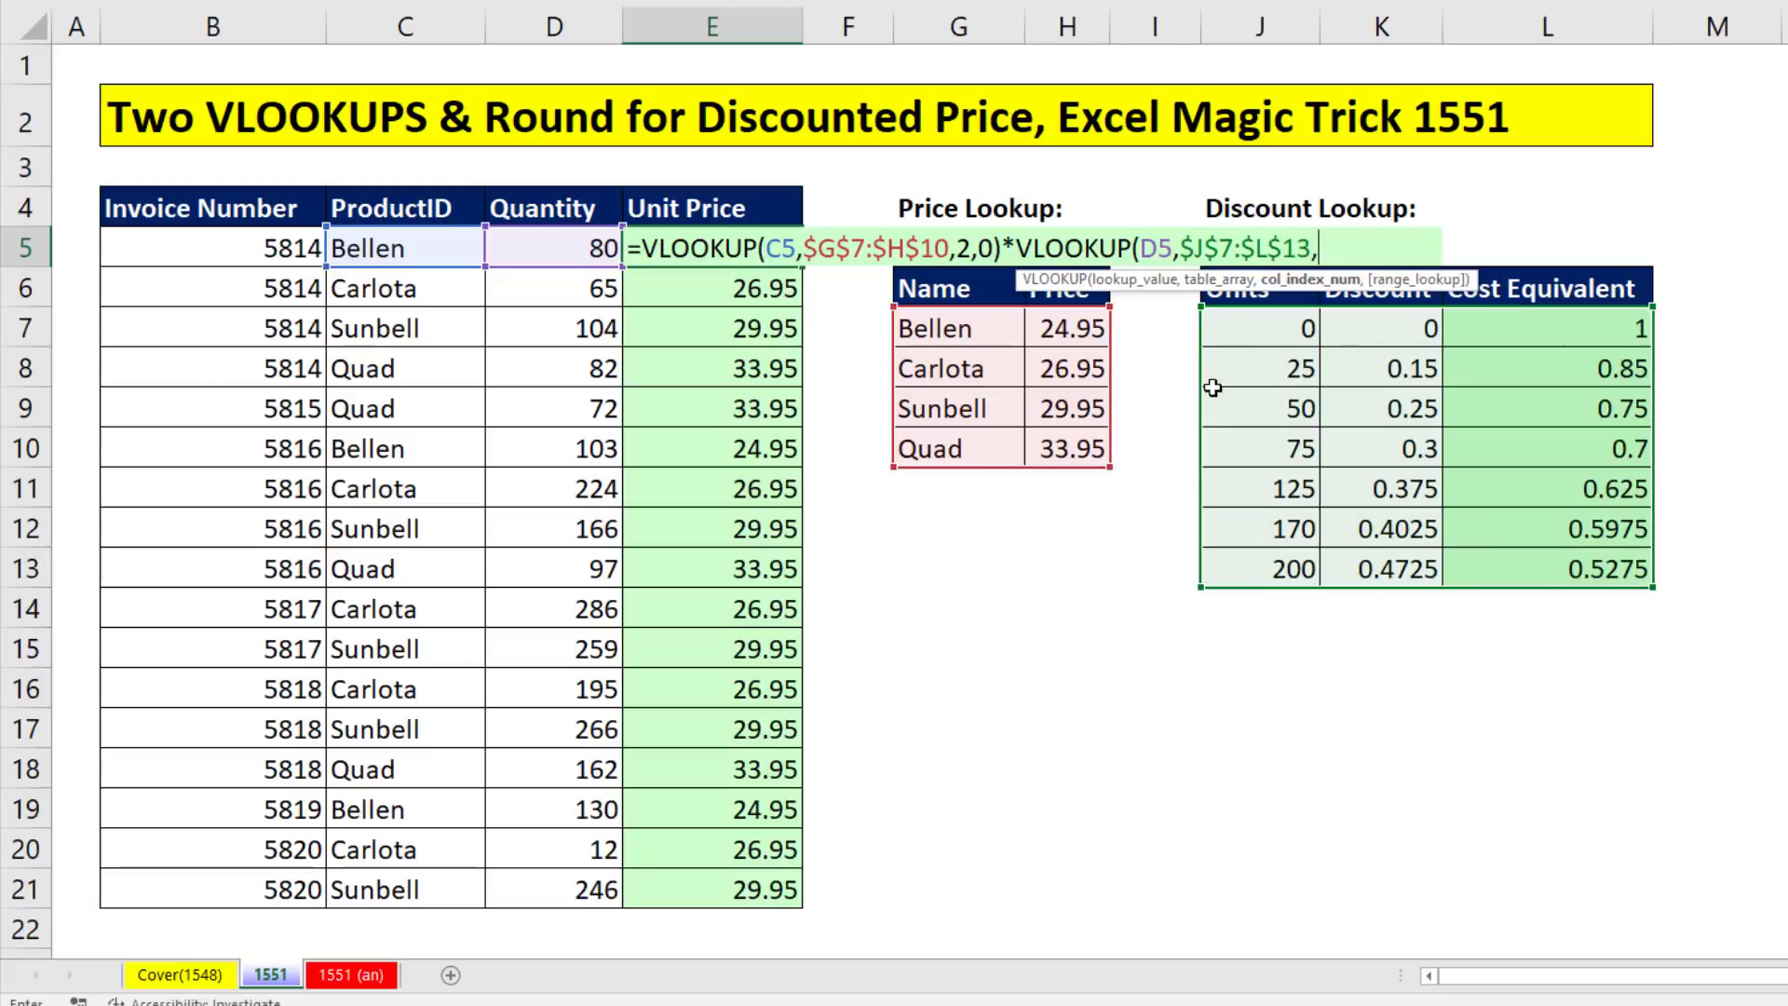
pyautogui.write(',')
pyautogui.write(',')
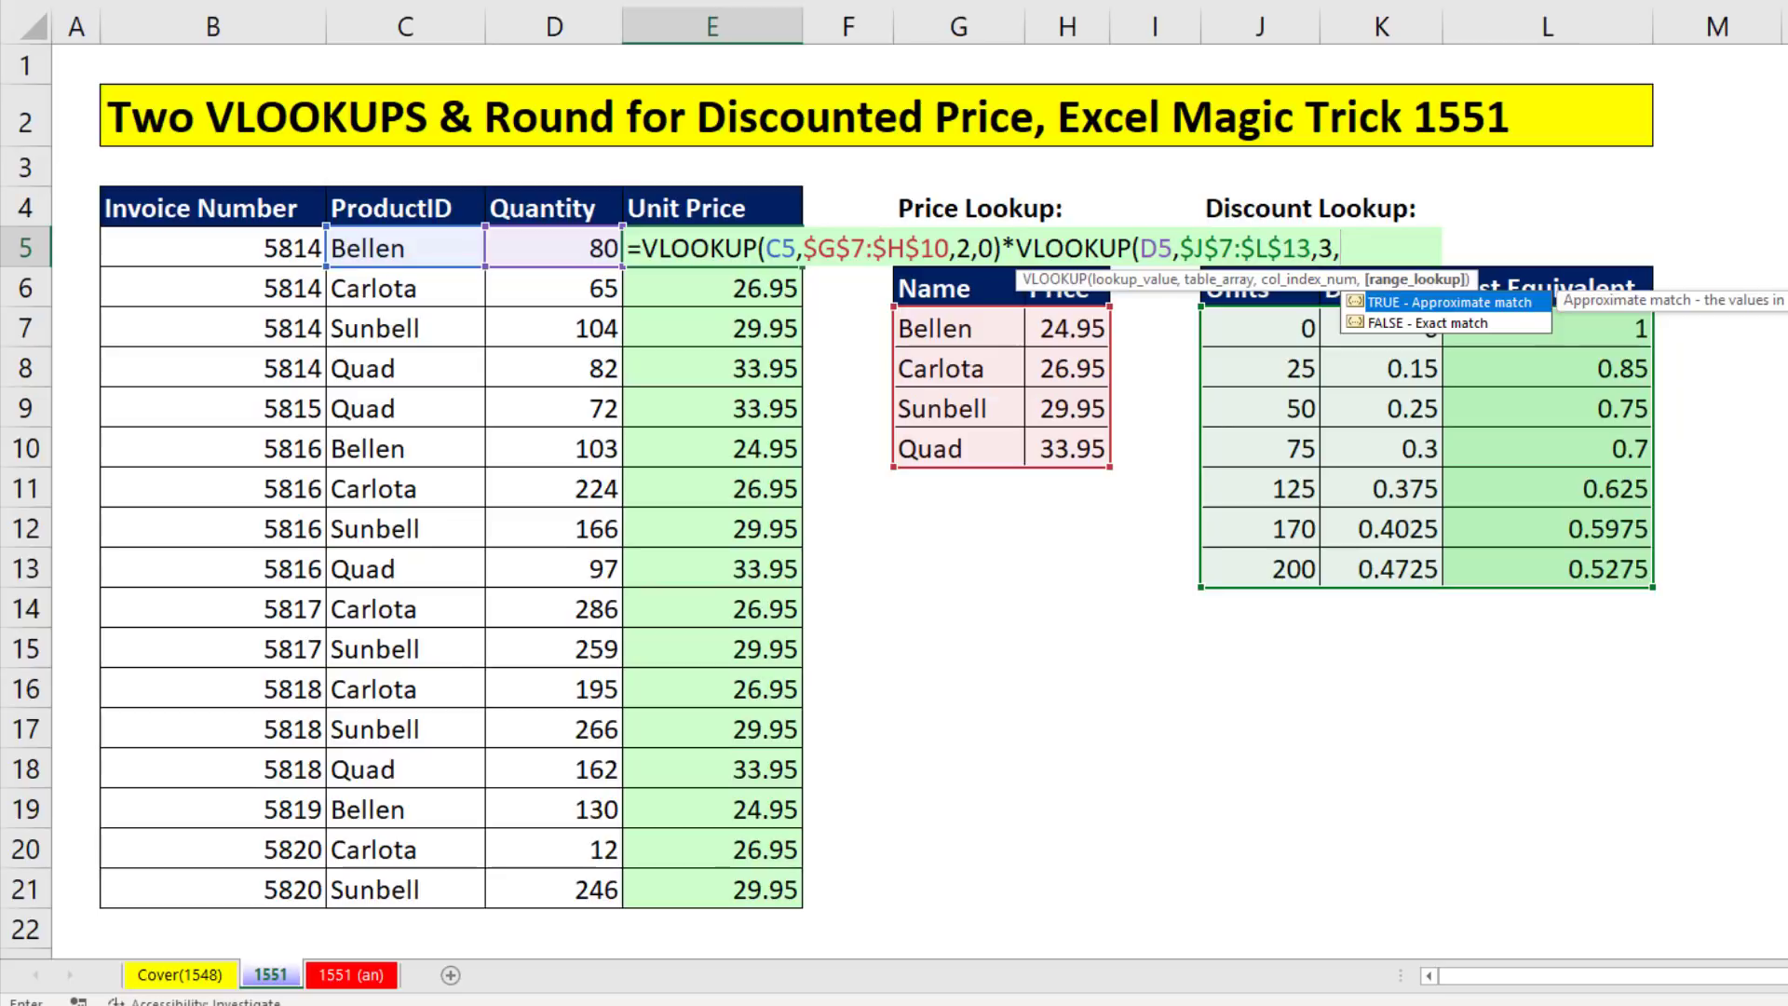
pyautogui.press('BackSpace')
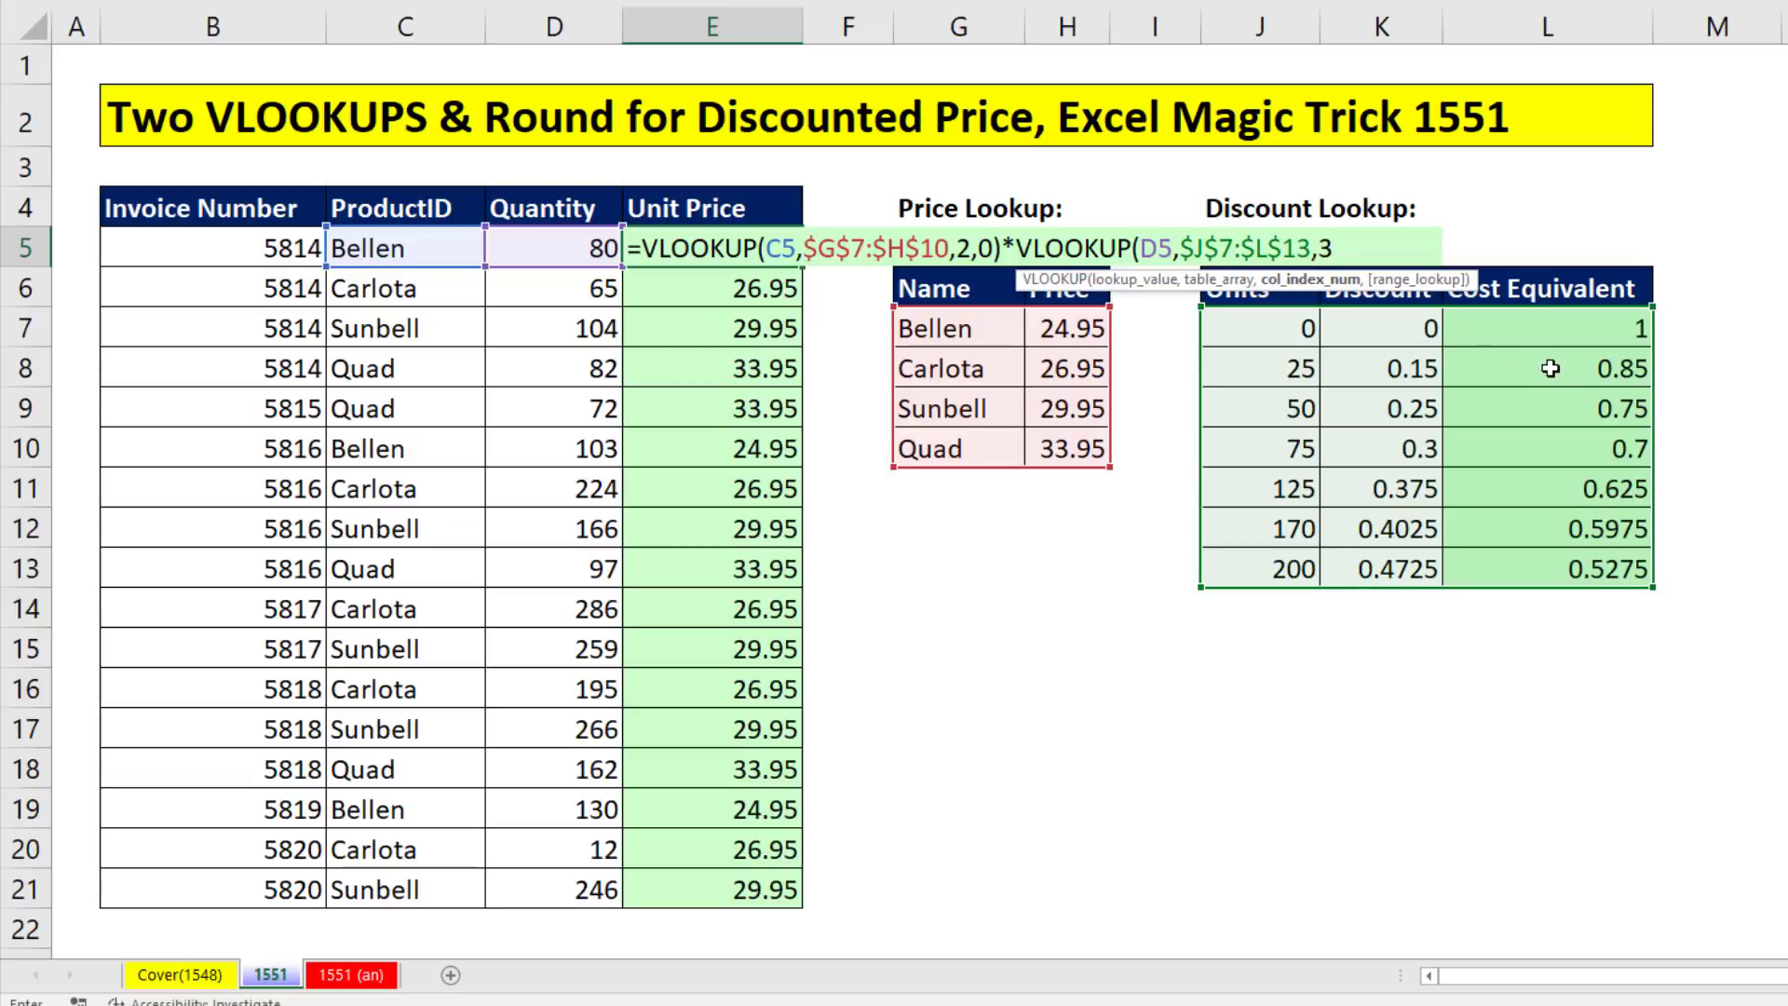
pyautogui.hotkey('ctrl', 'Return')
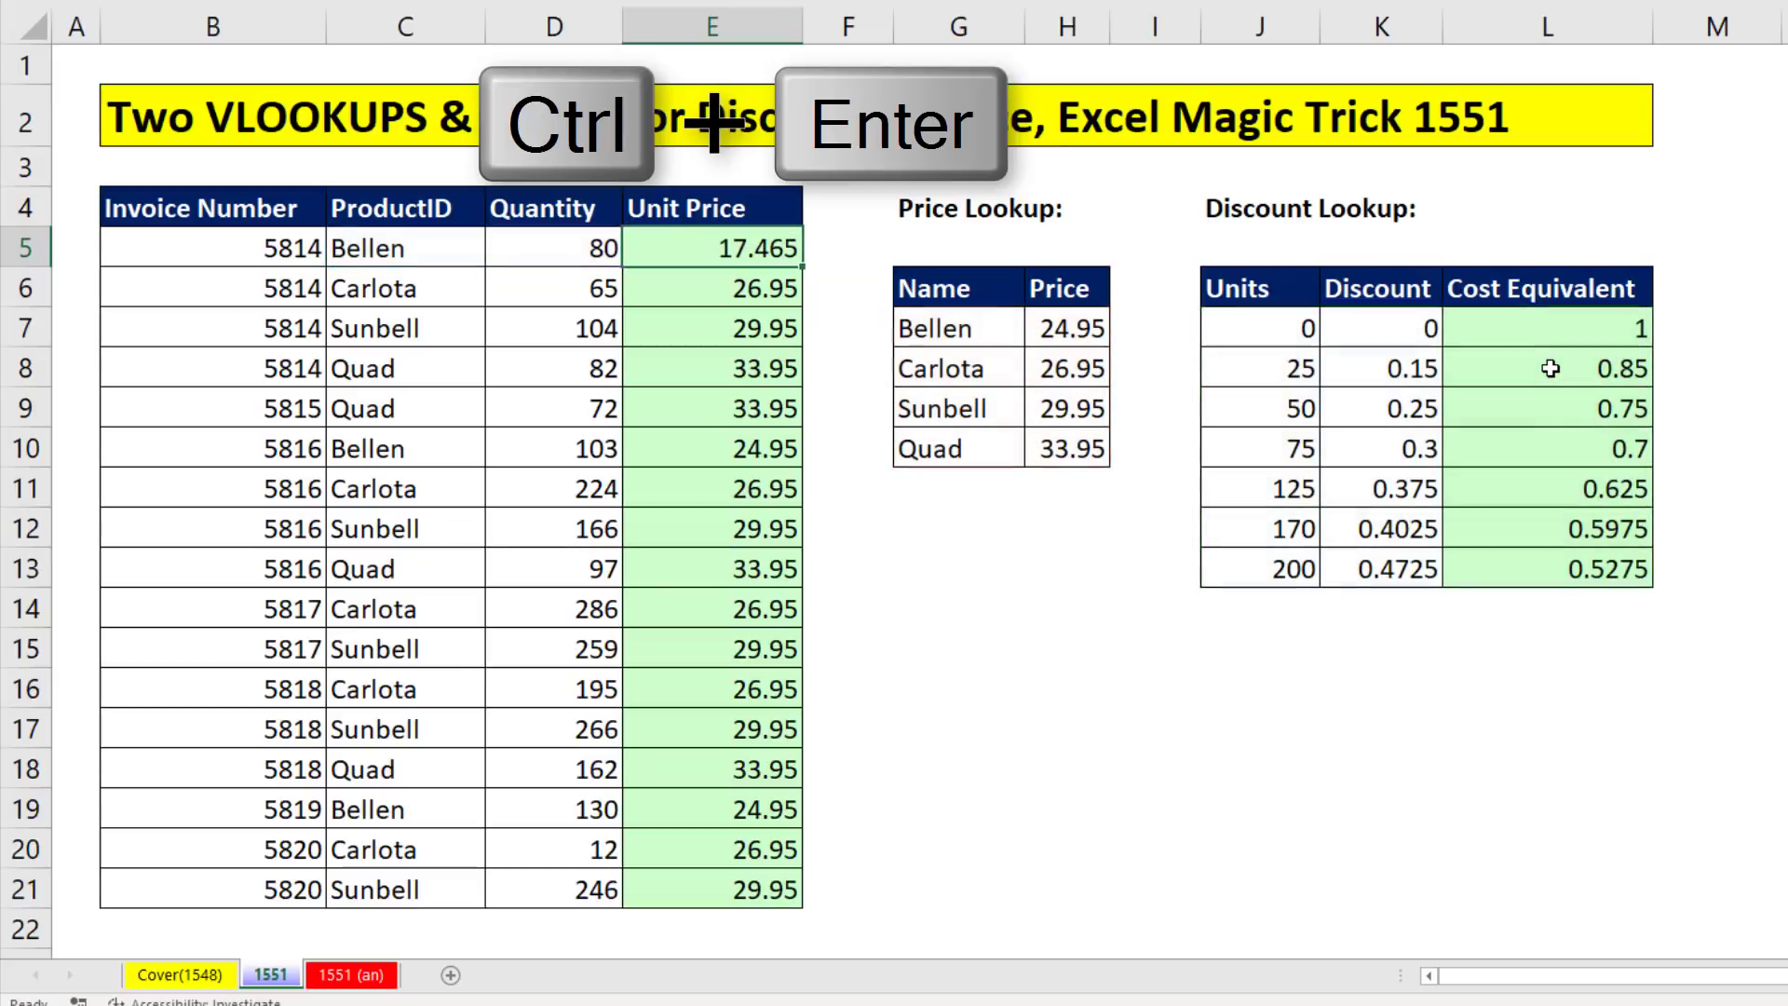
# Copy E5's discounted-price formula down to E21 and open E21's formula.
pyautogui.doubleClick(803, 265)
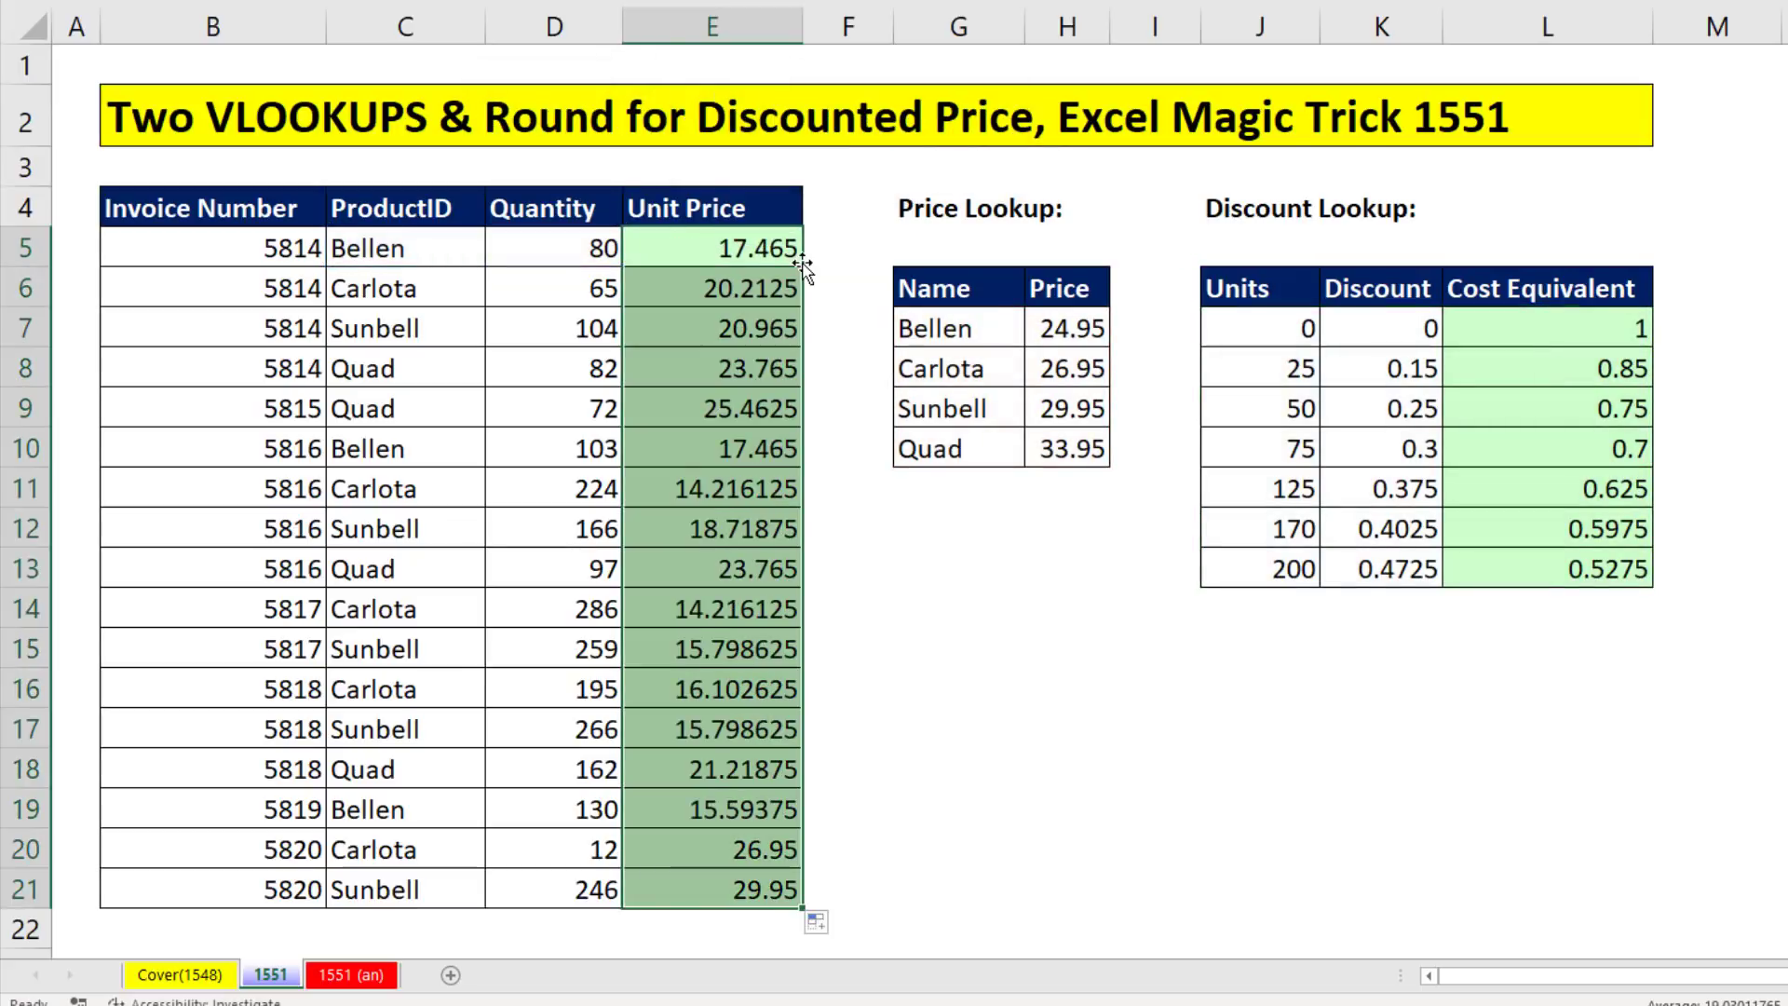
pyautogui.click(720, 896)
pyautogui.press('F2')
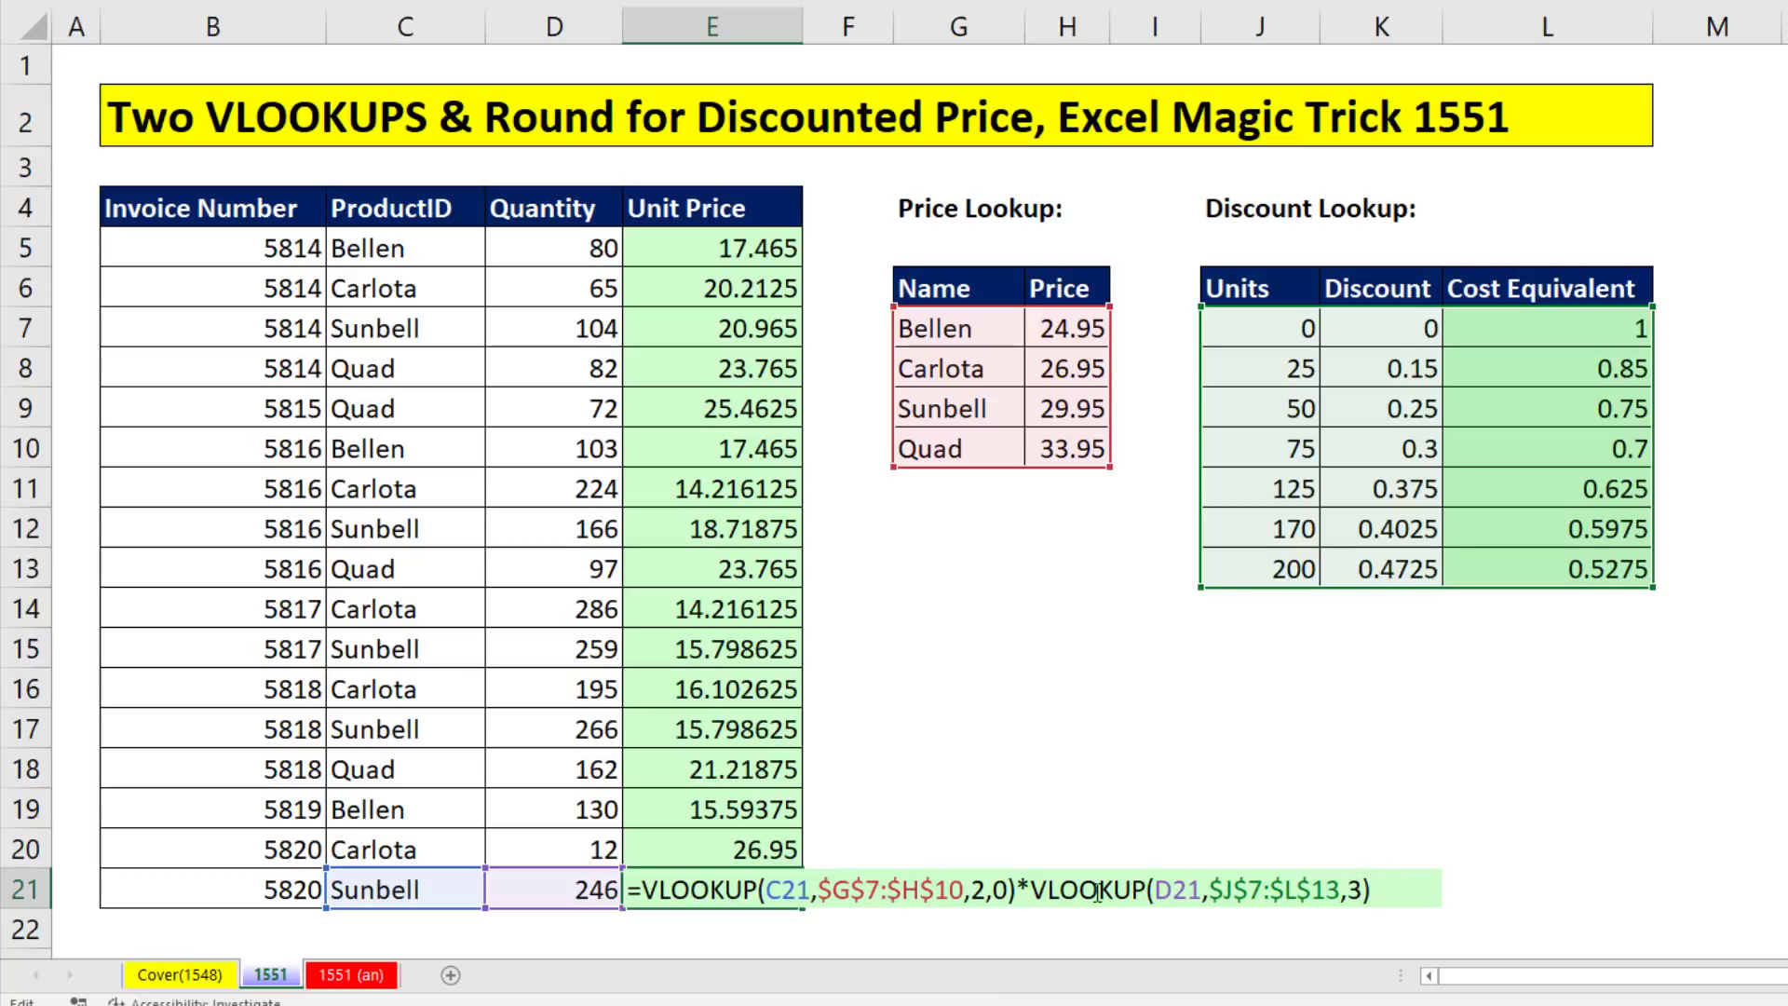
# Evaluate E21's discount and price lookups (0.5275 and 29.95), leaving the formula unchanged.
pyautogui.moveTo(1029, 893); pyautogui.dragTo(1532, 898)
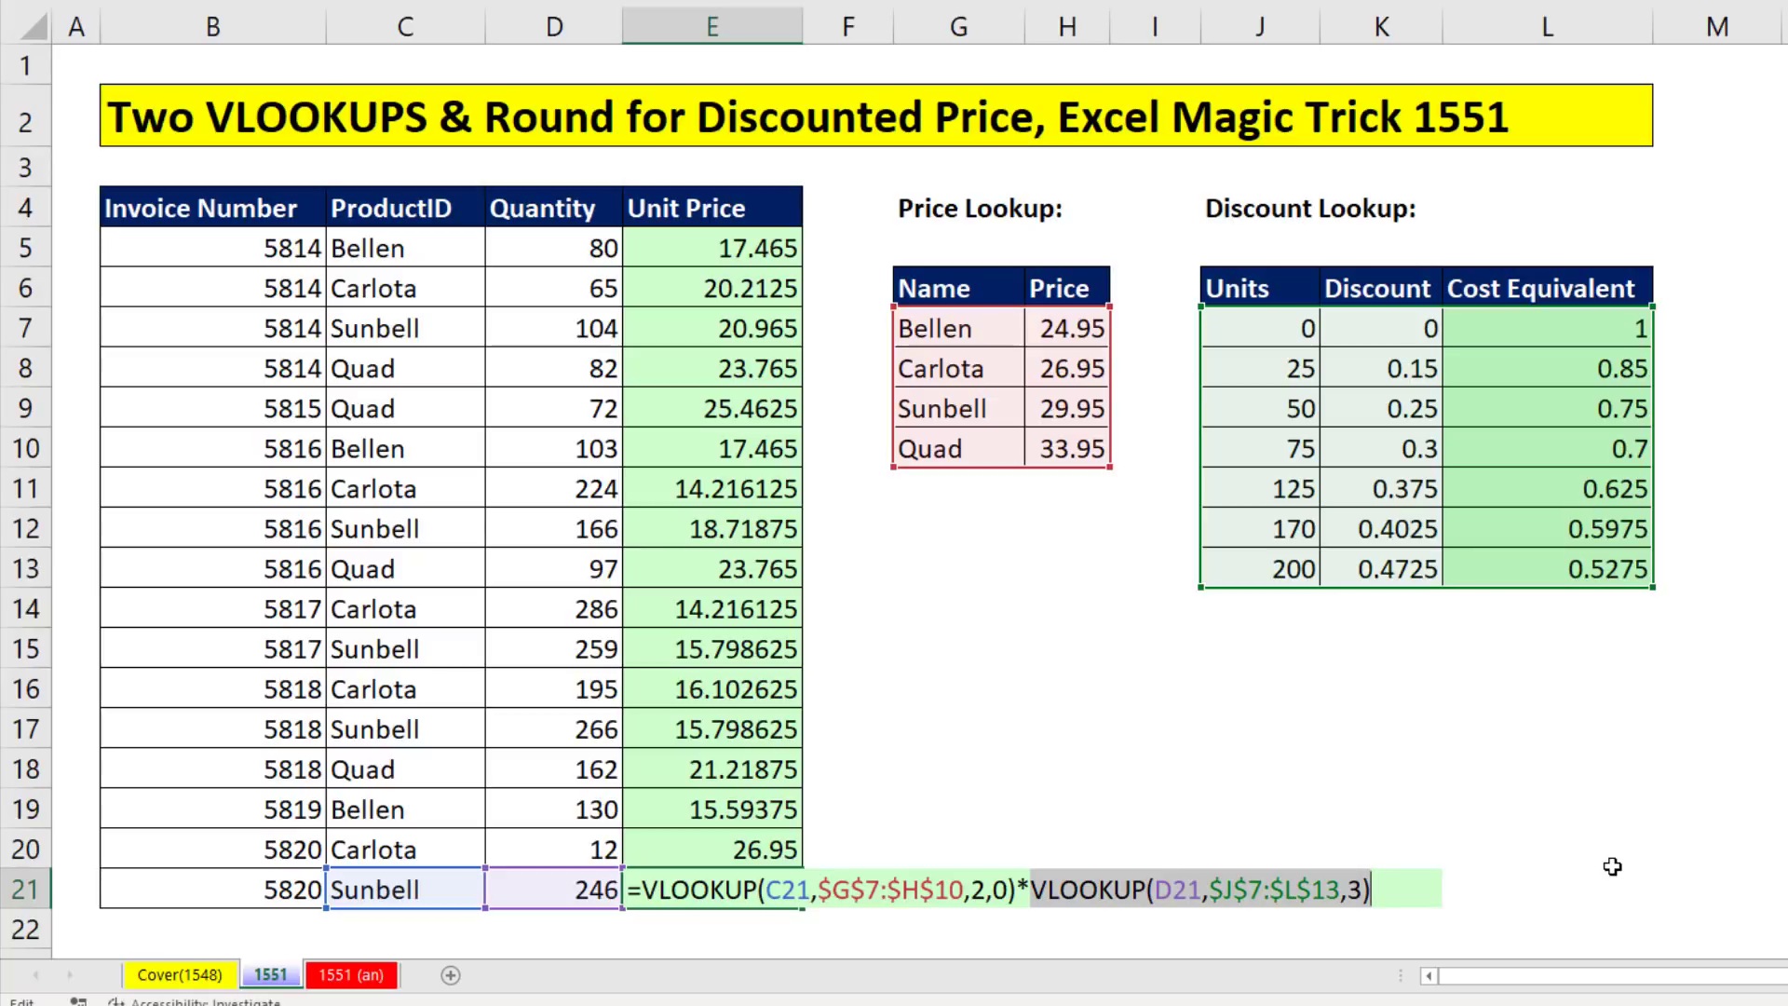
pyautogui.press('F9')
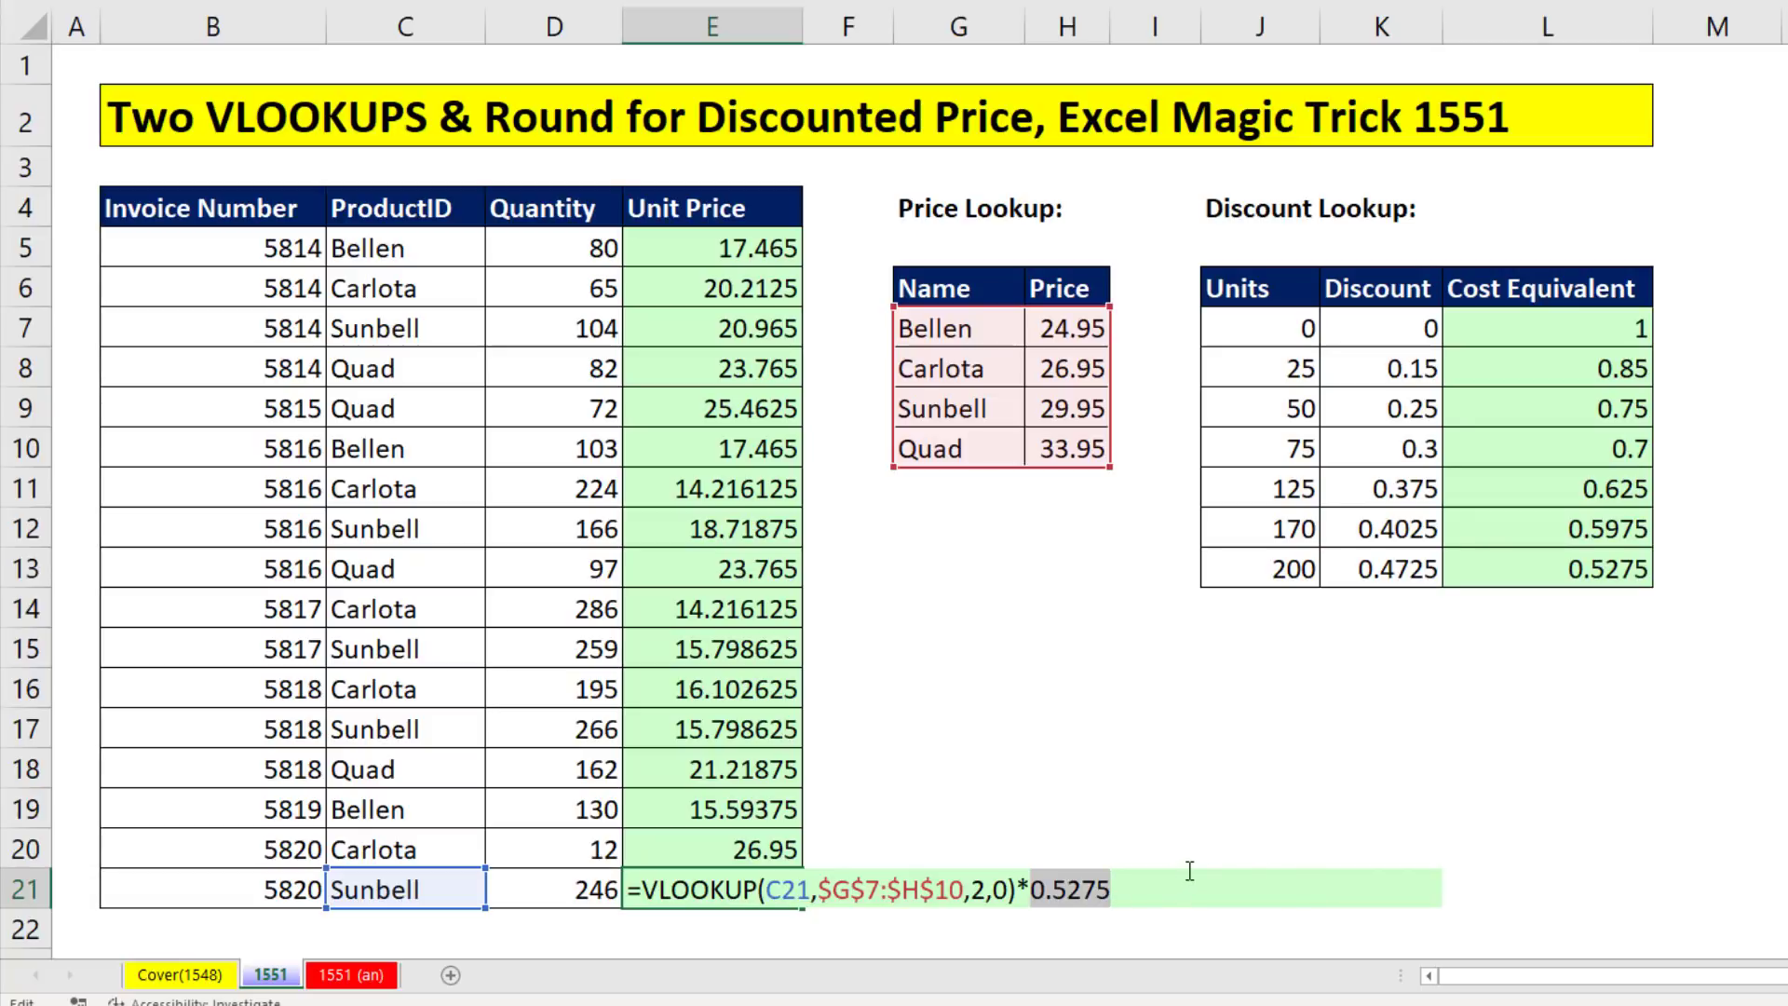
pyautogui.hotkey('ctrl', 'z')
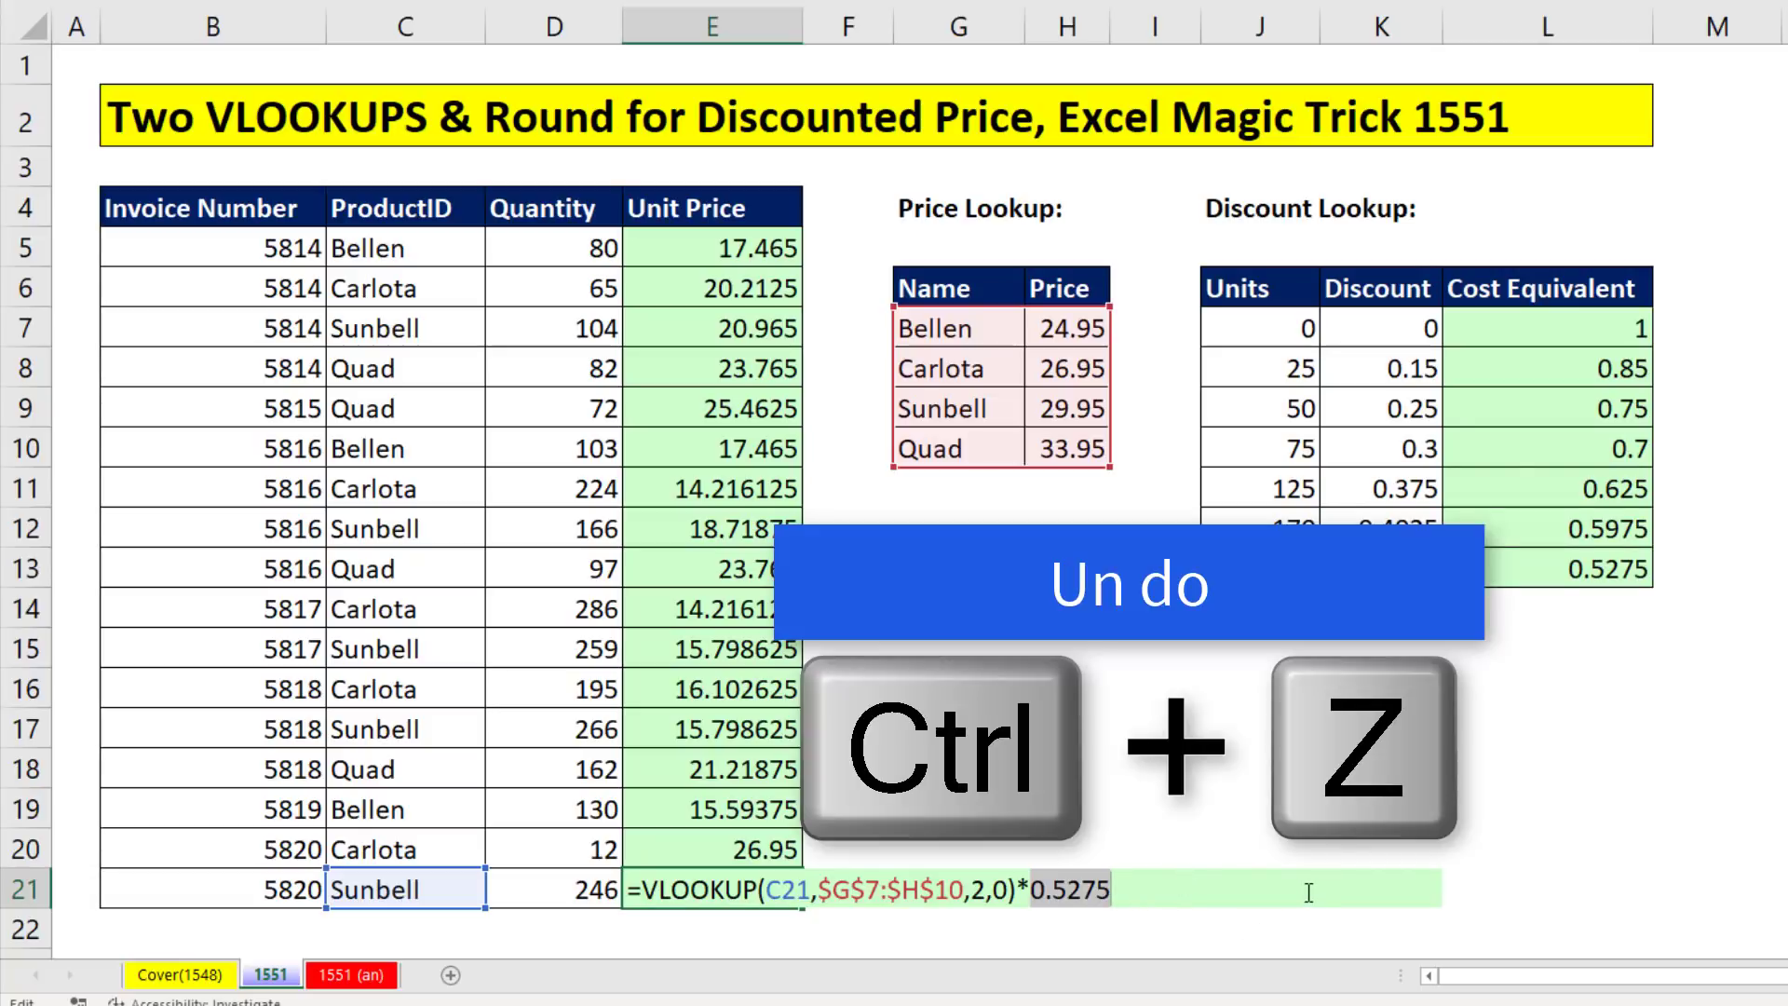
pyautogui.moveTo(642, 894); pyautogui.dragTo(1017, 901)
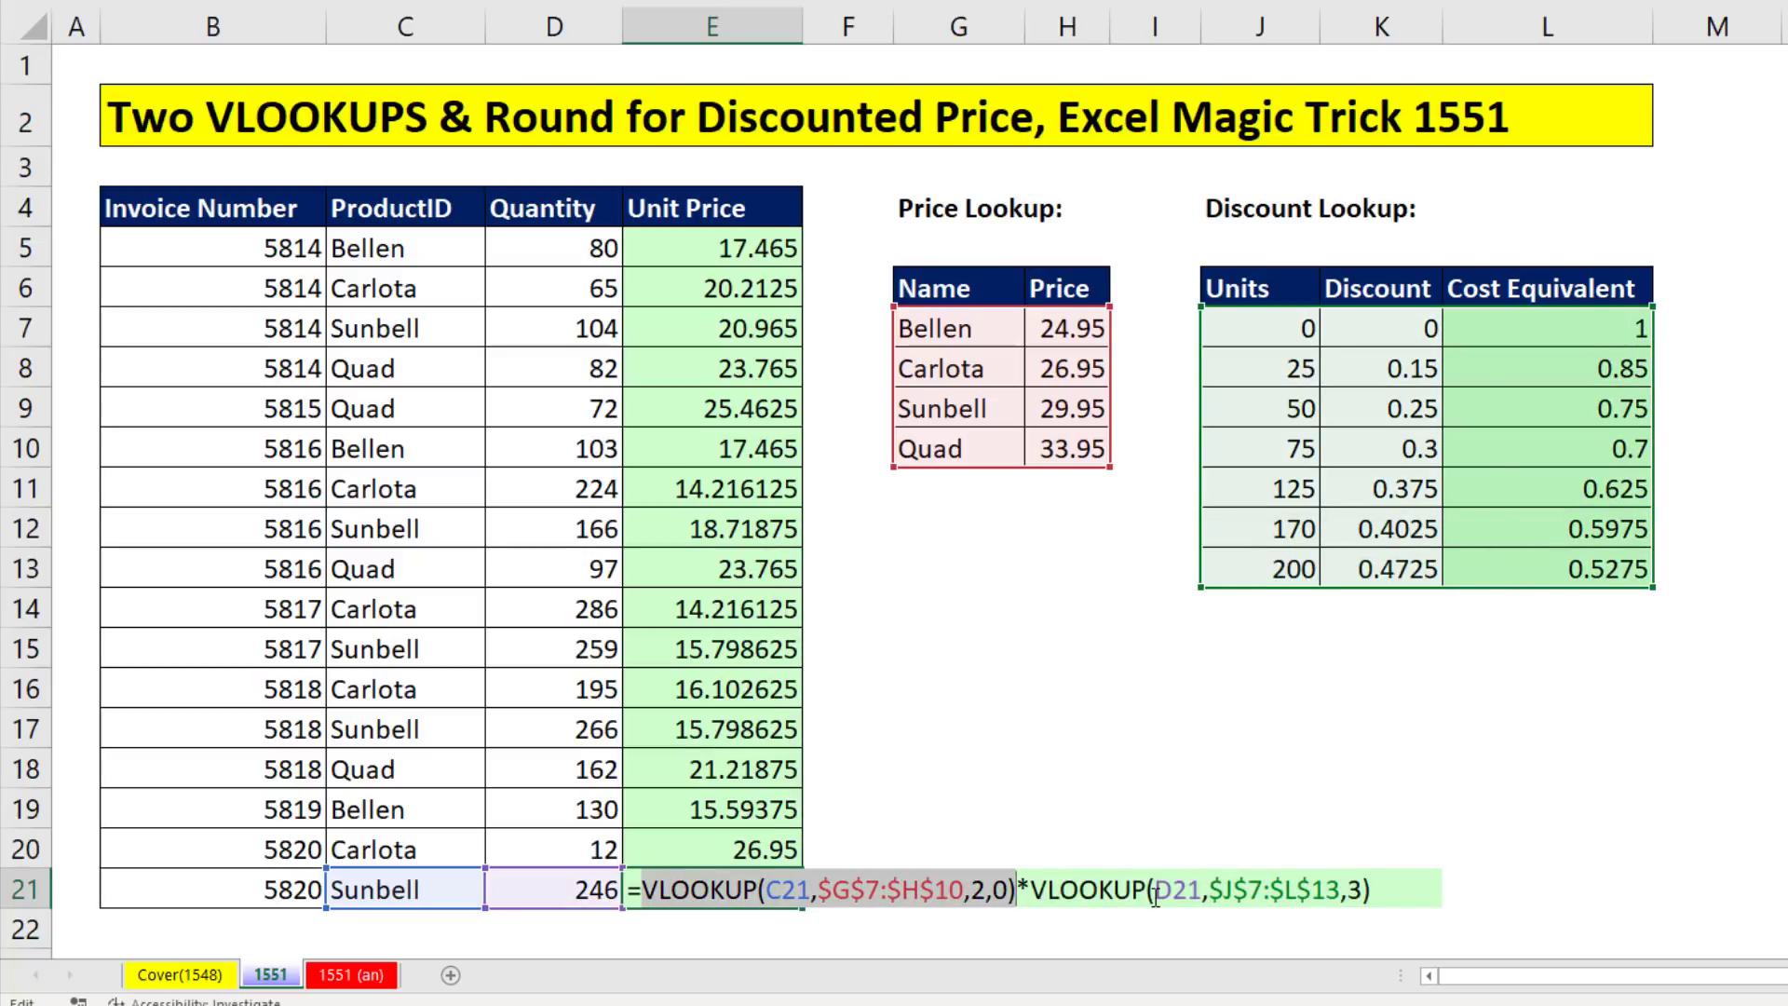
pyautogui.press('F9')
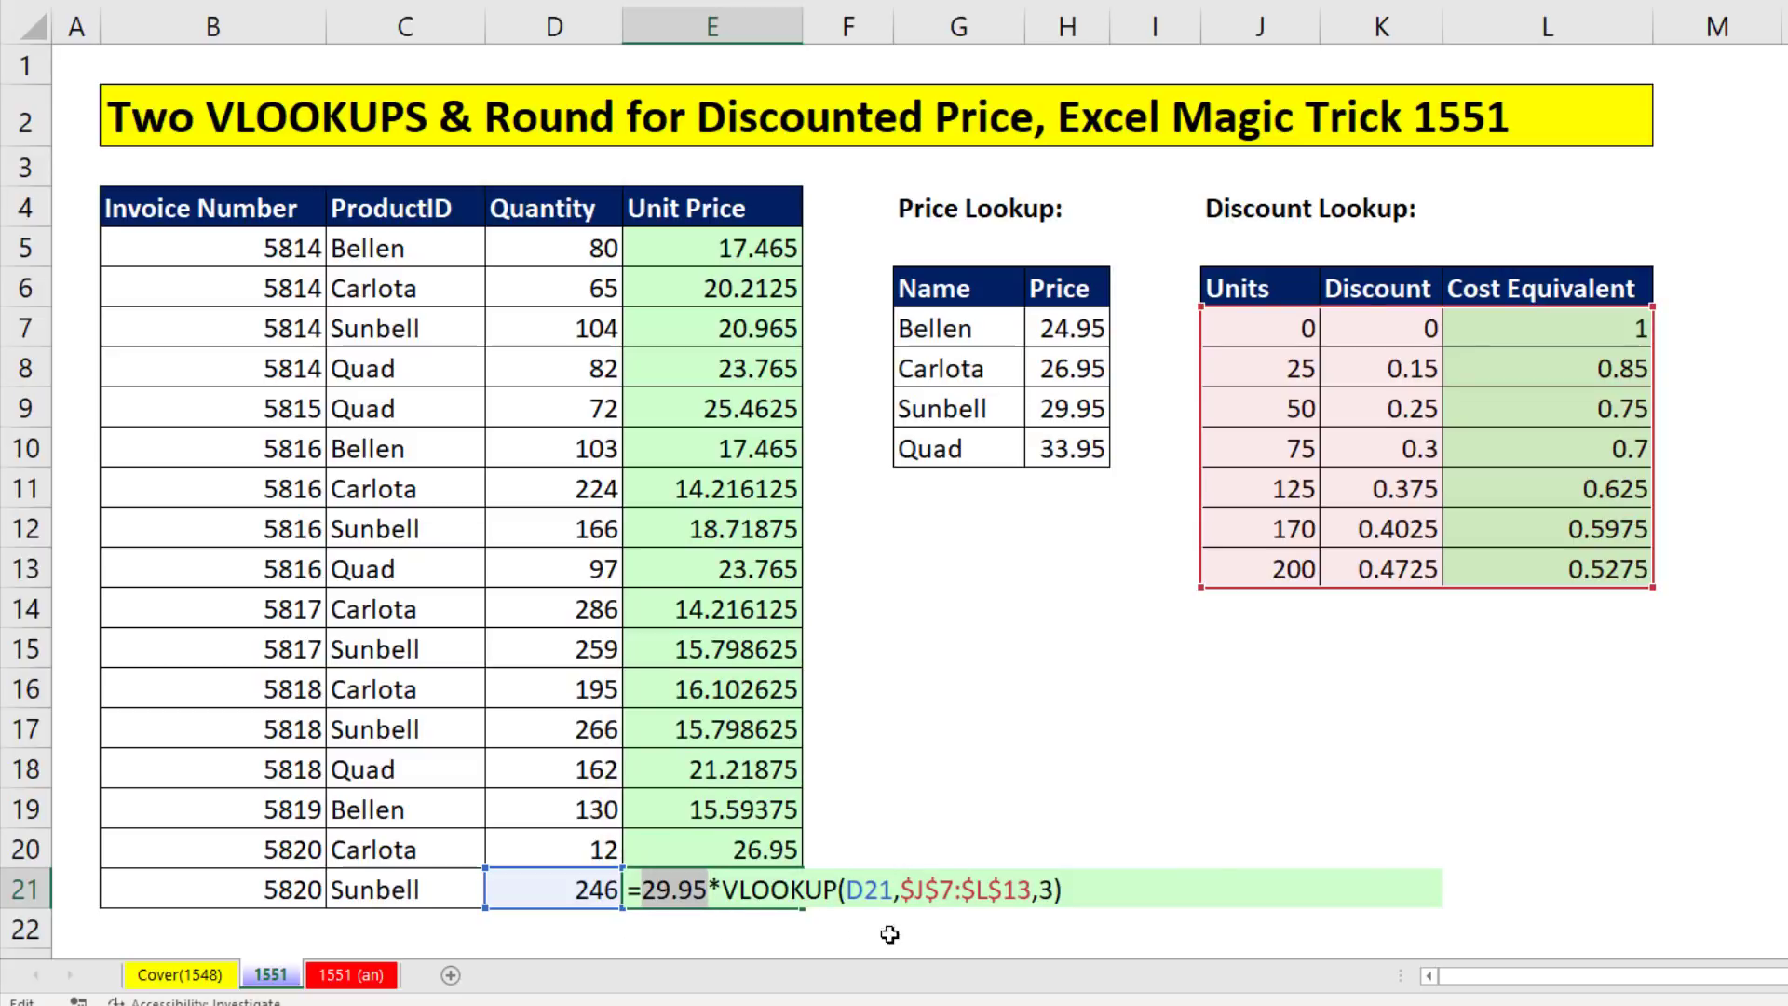
pyautogui.hotkey('ctrl', 'z')
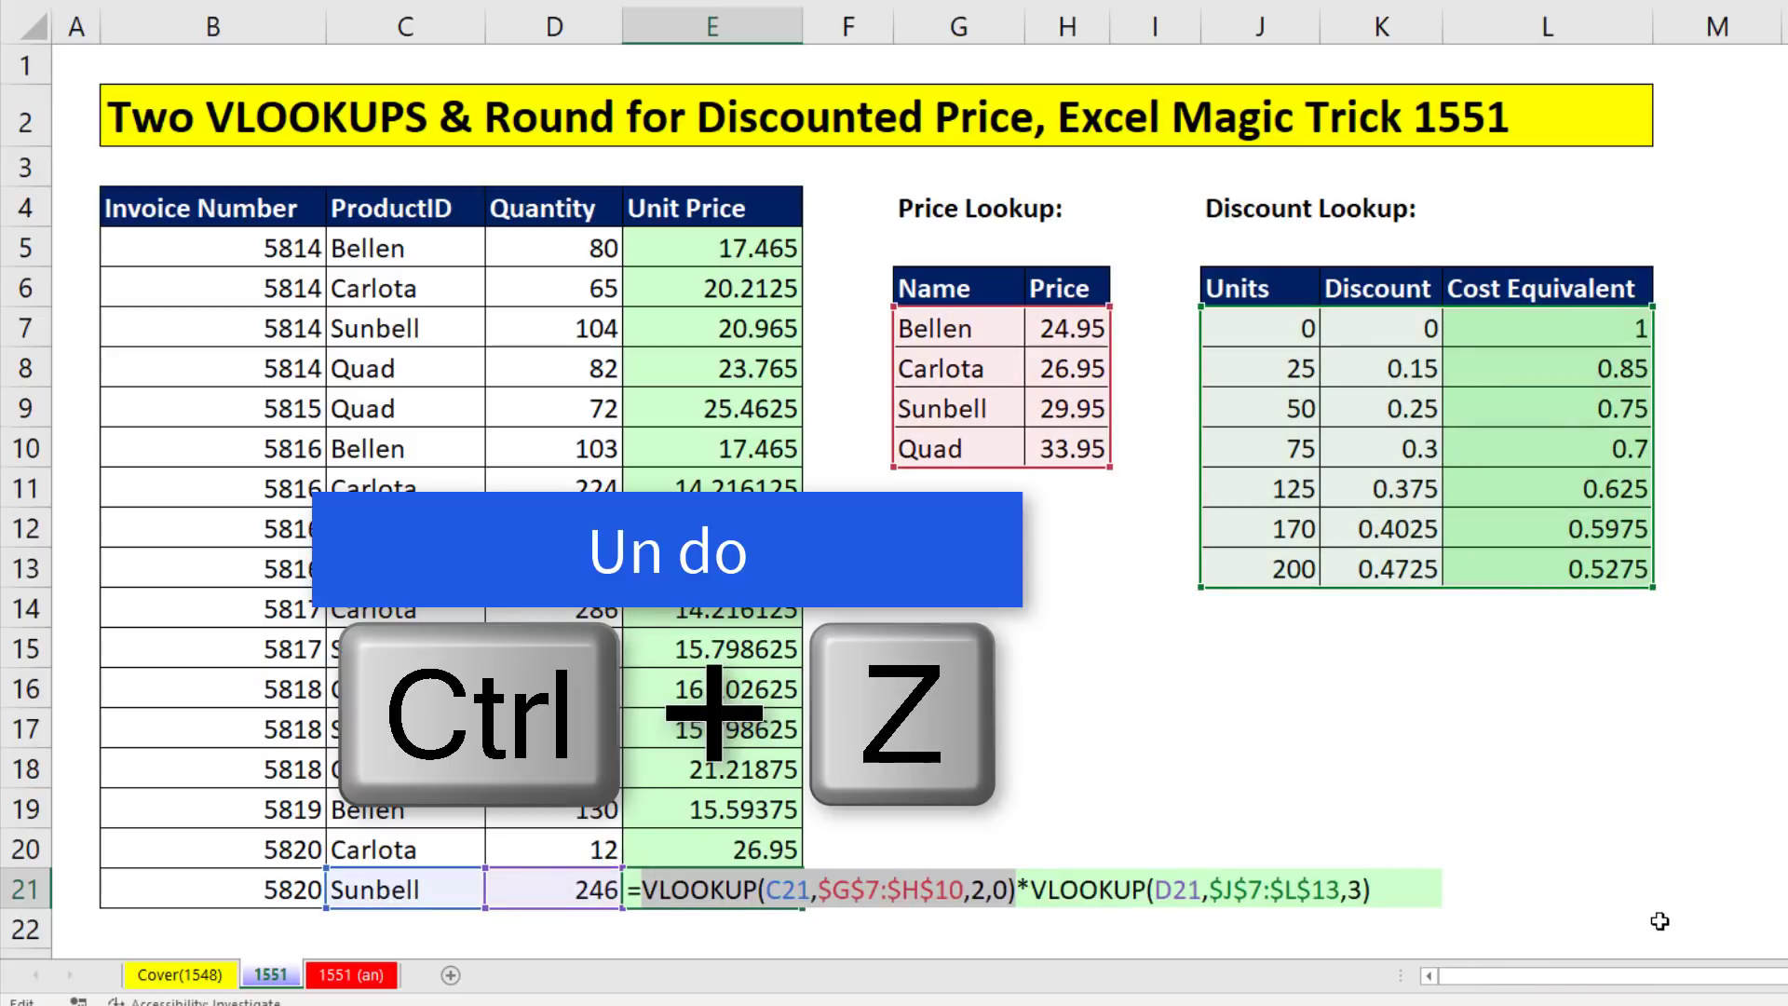
pyautogui.press('Return')
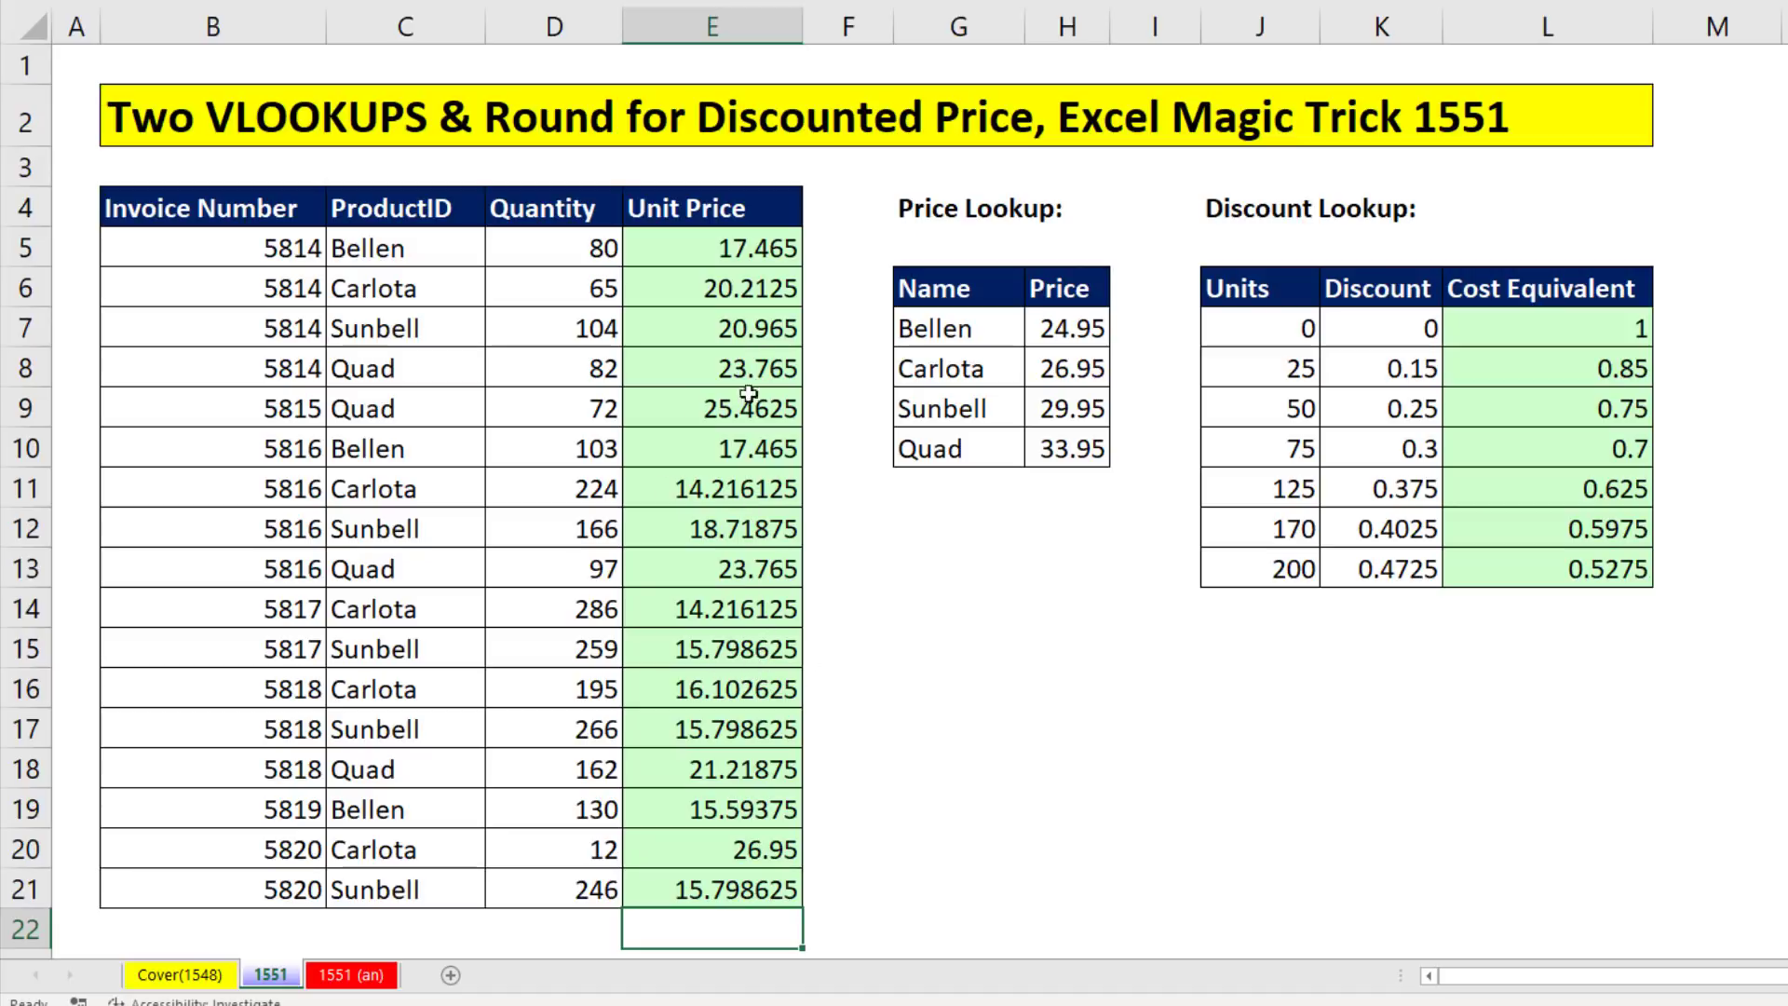
# Wrap E5's formula in ROUND(...,2) so Bellen's discounted price shows 17.47.
pyautogui.click(708, 266)
pyautogui.press('F2')
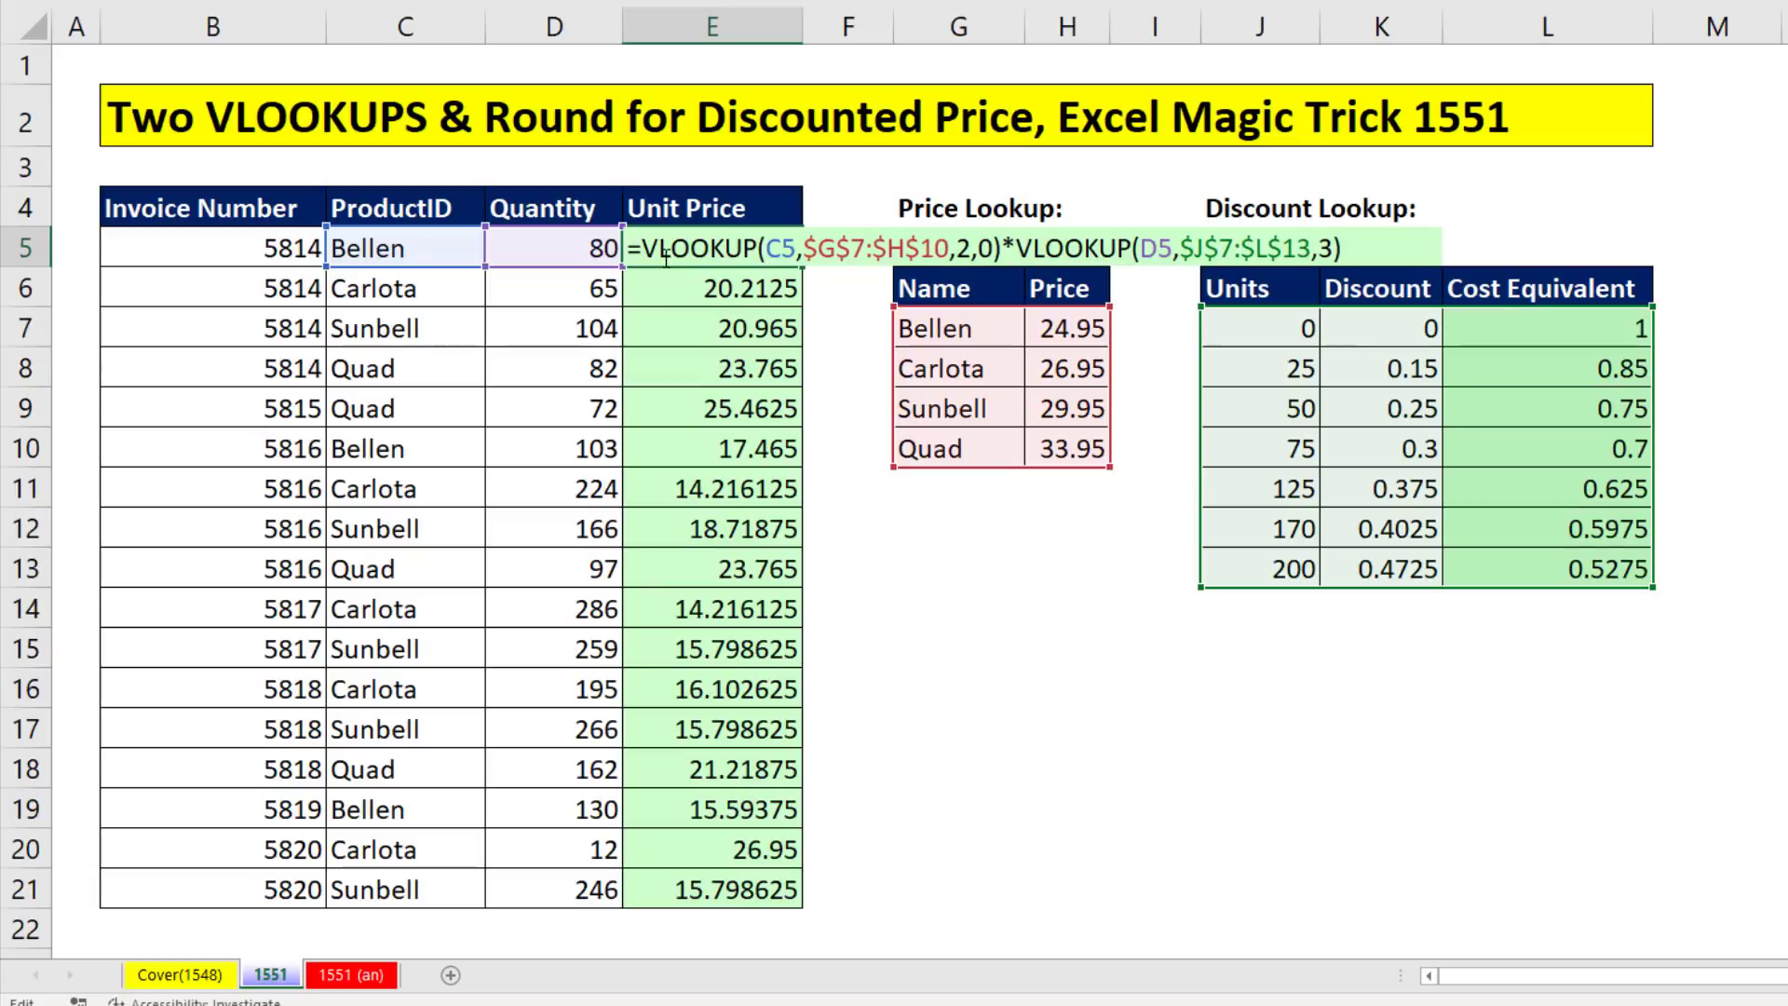
pyautogui.press('Home')
pyautogui.press('Right')
pyautogui.write('round')
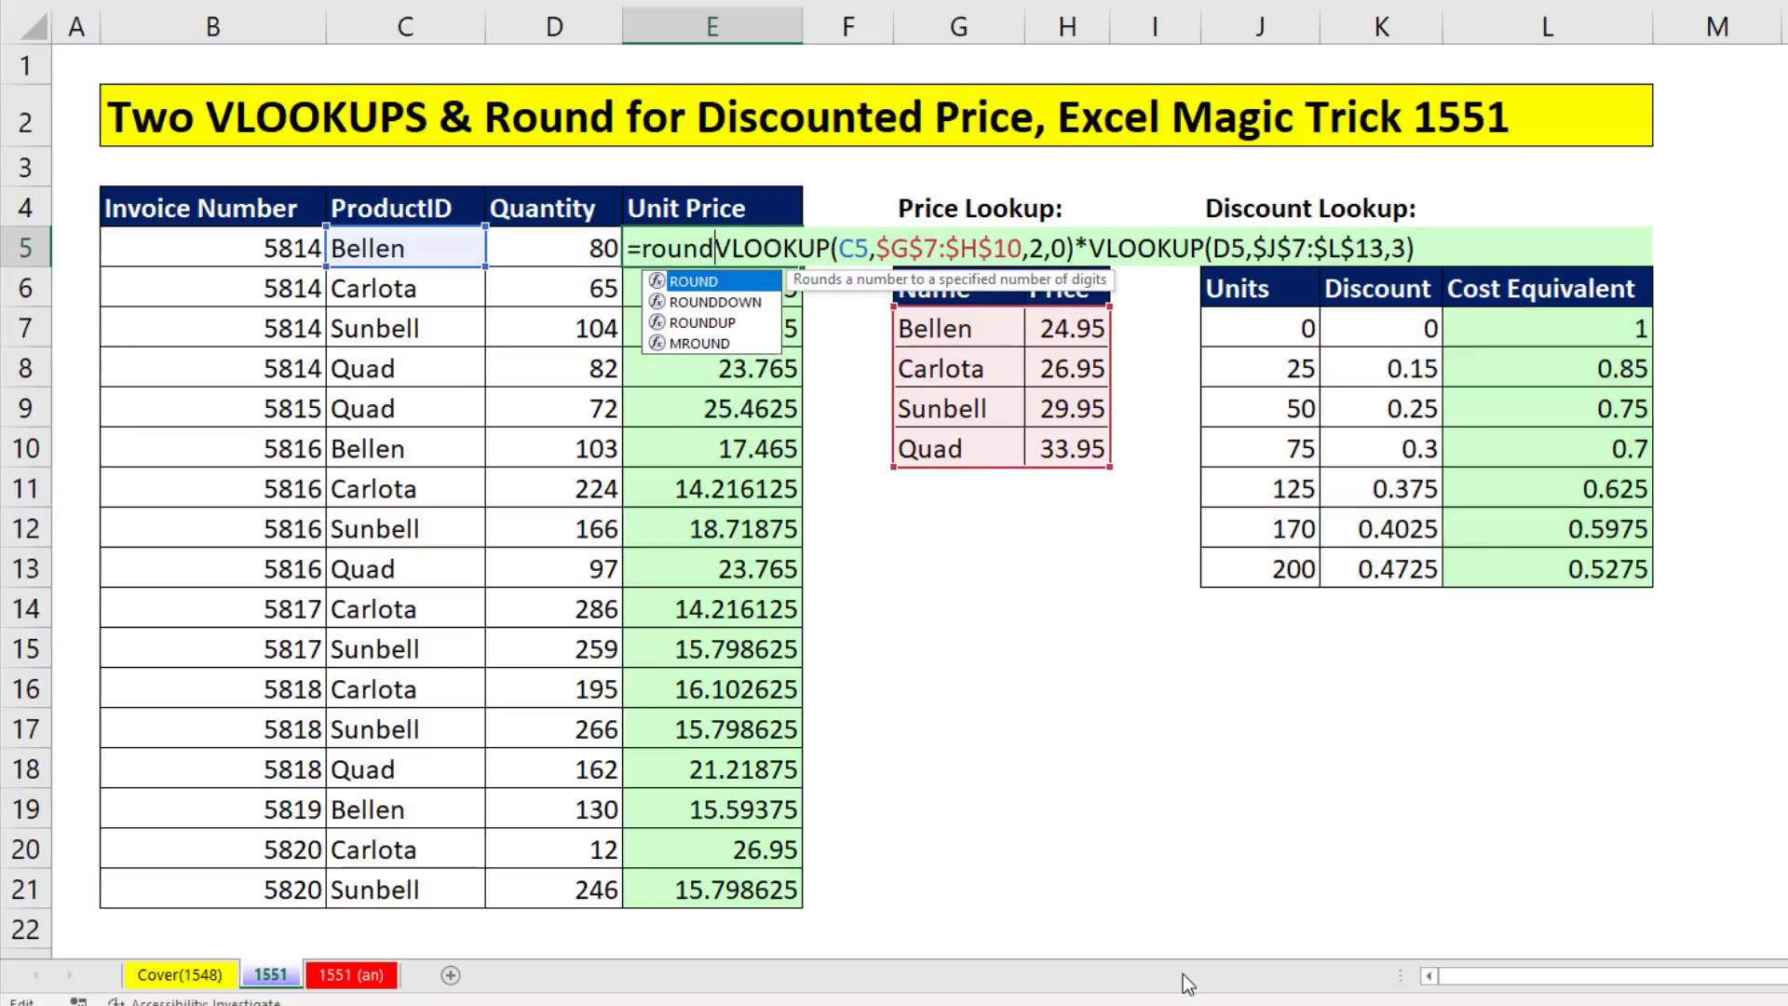
pyautogui.press('Tab')
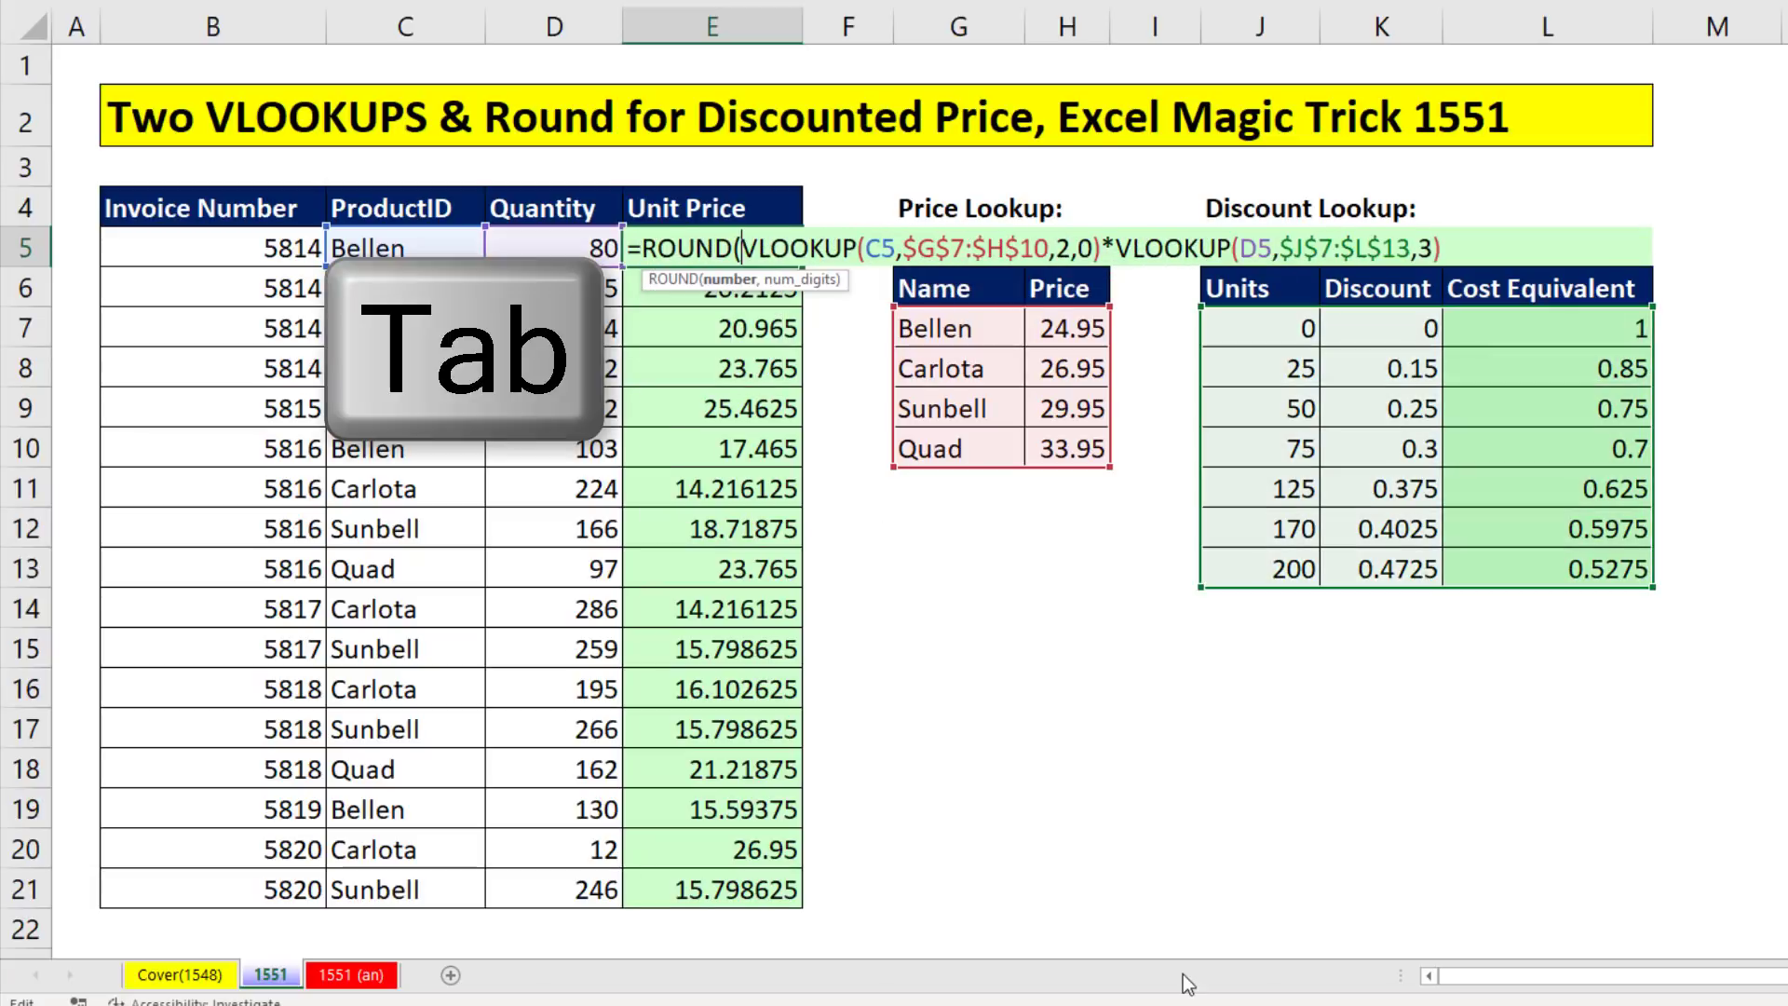
pyautogui.click(732, 281)
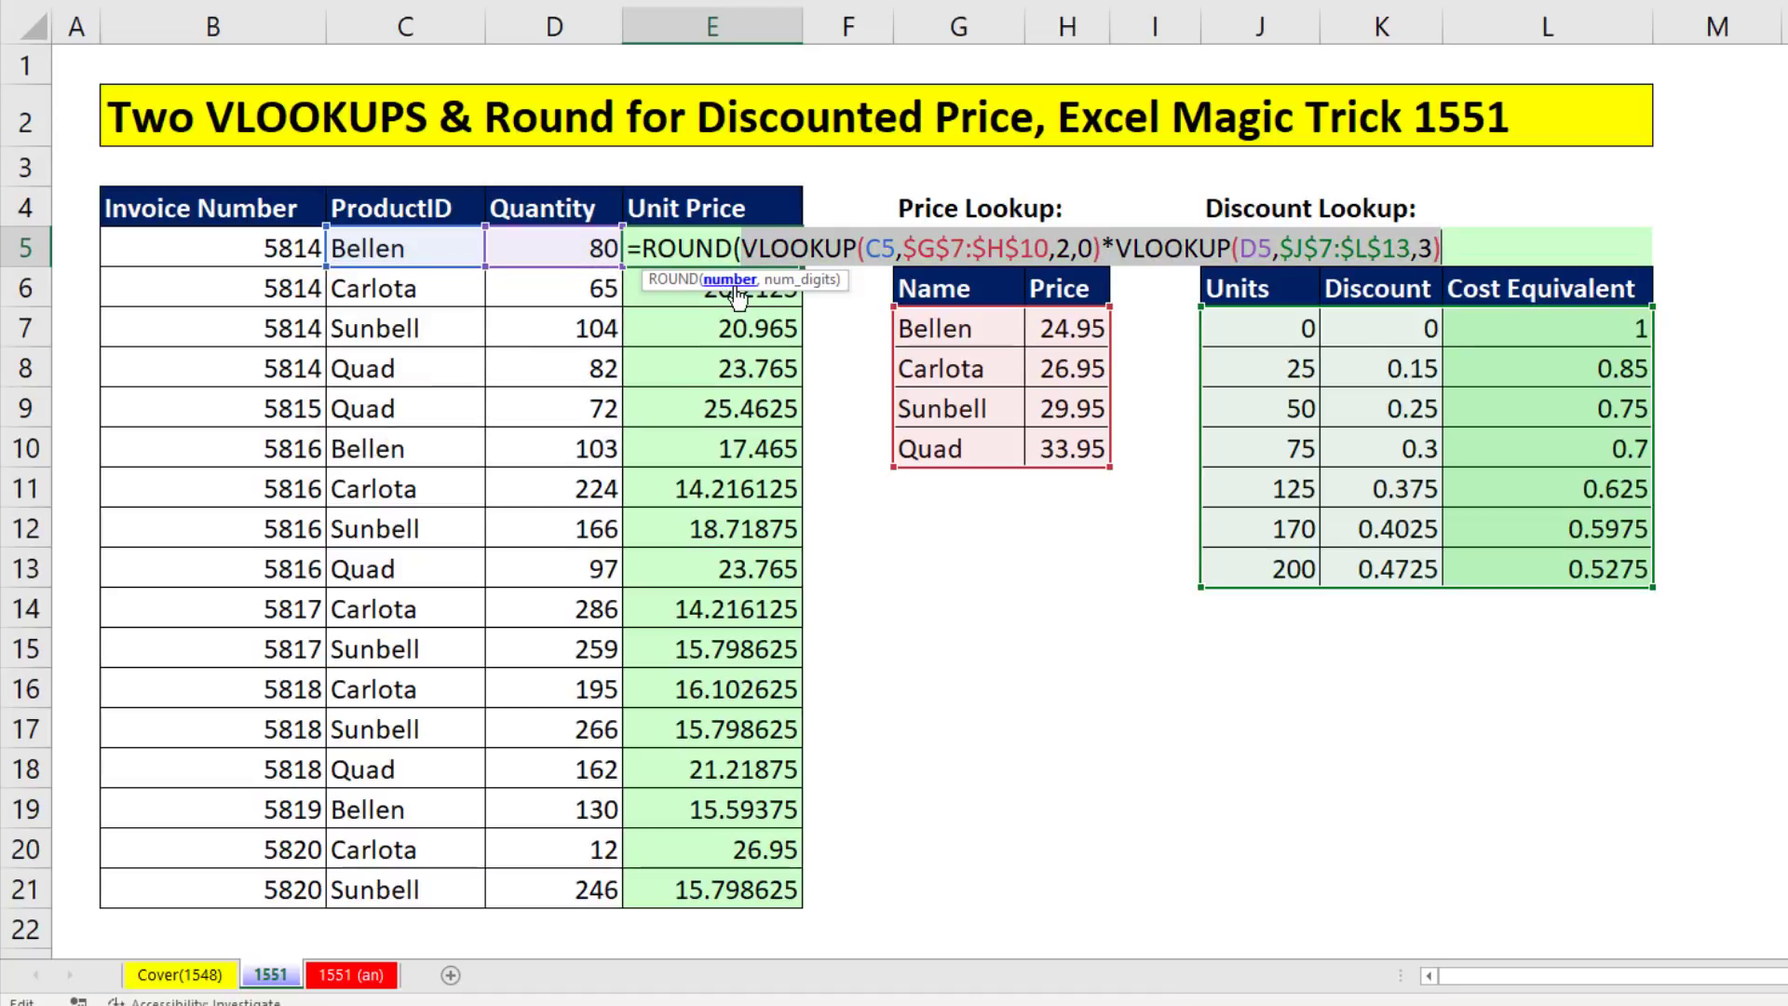
pyautogui.click(1472, 244)
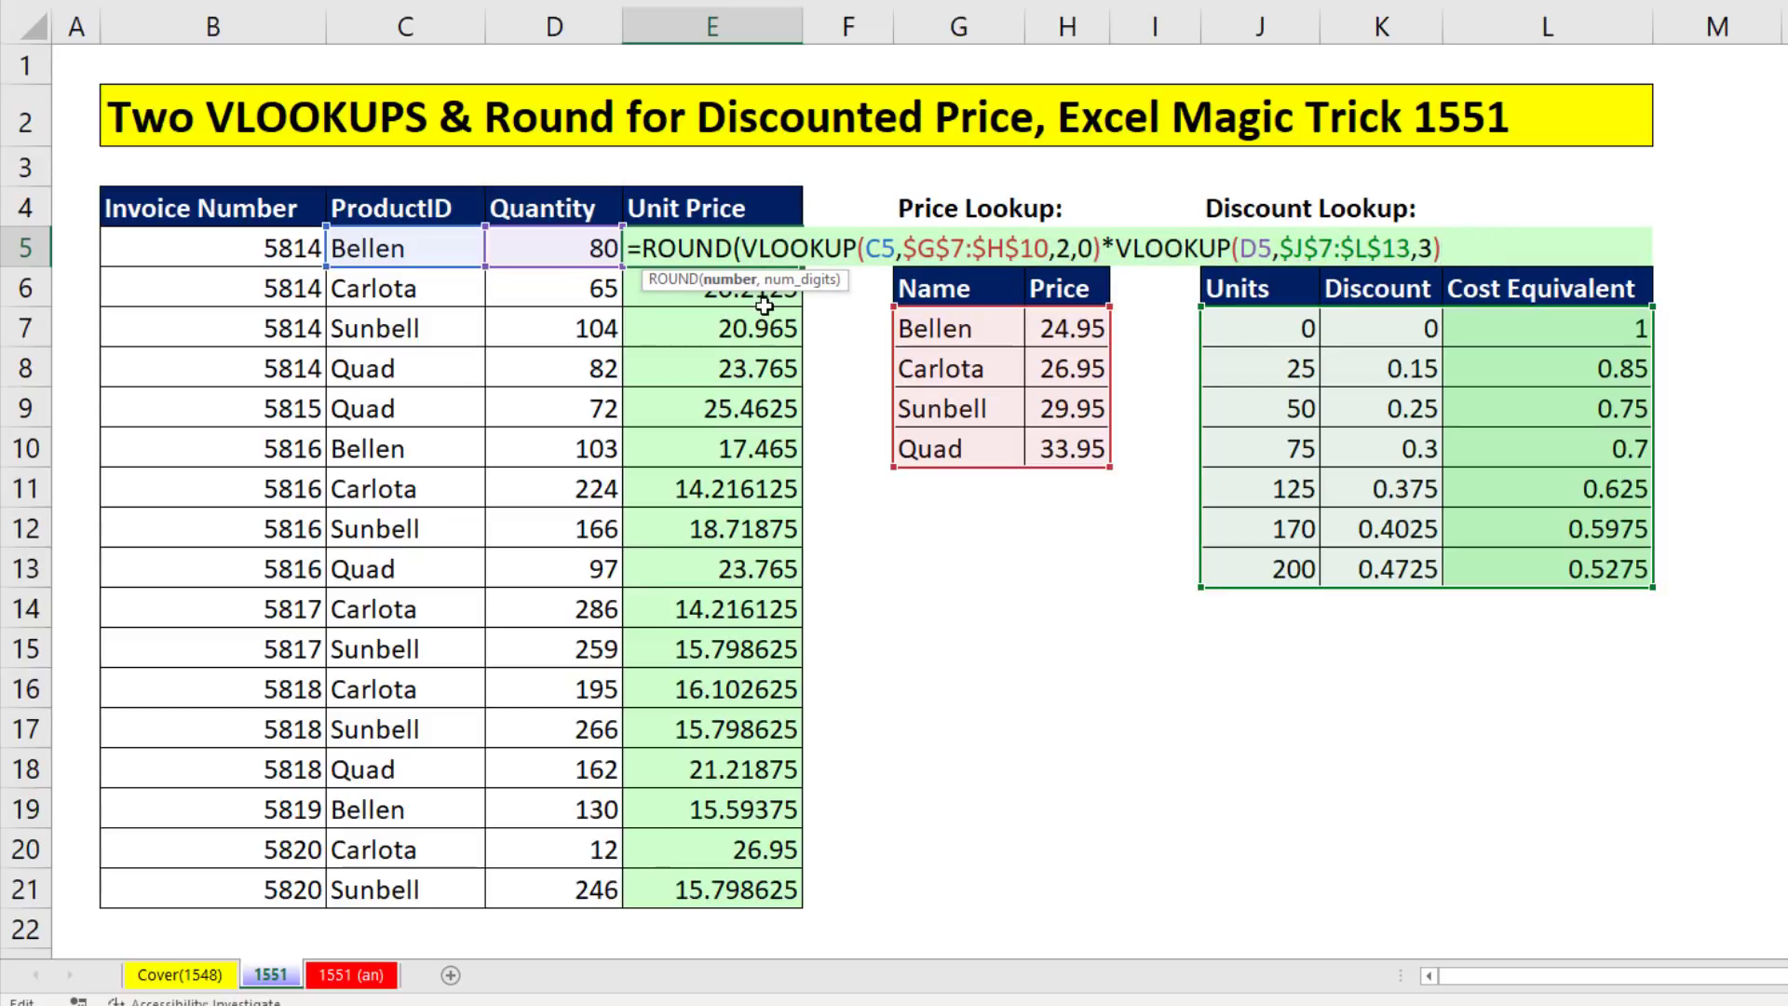
pyautogui.write(',2')
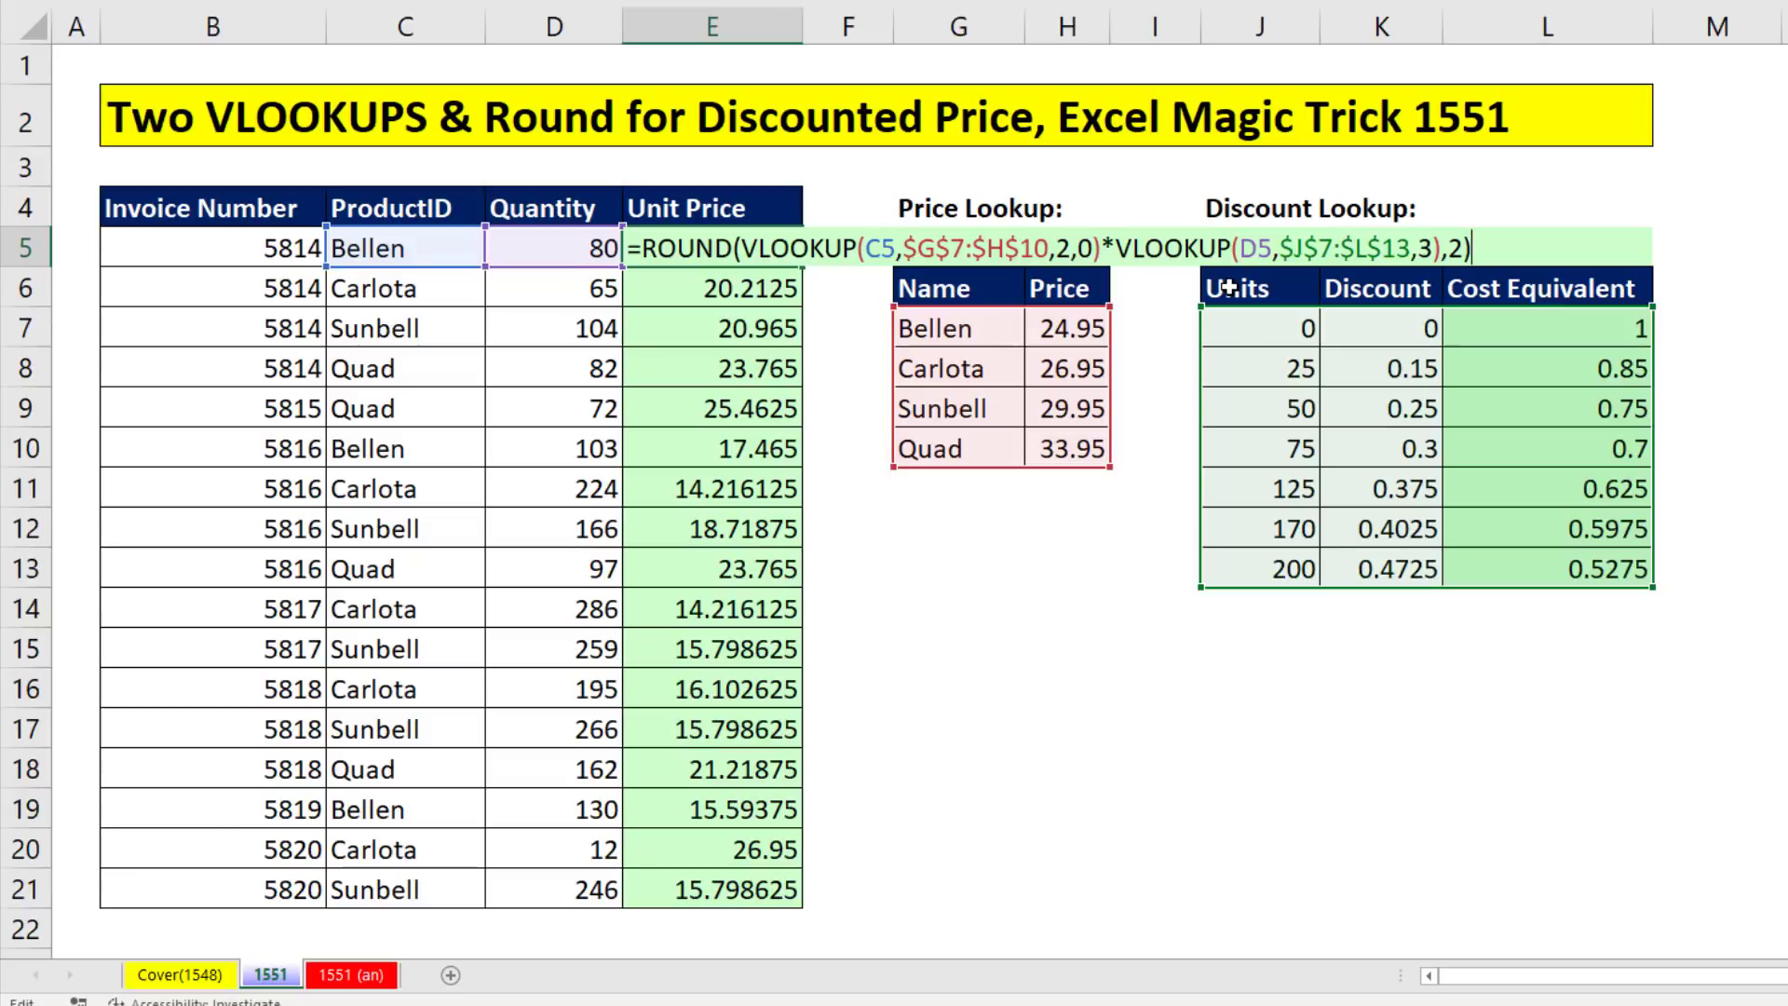
pyautogui.hotkey('ctrl', 'Return')
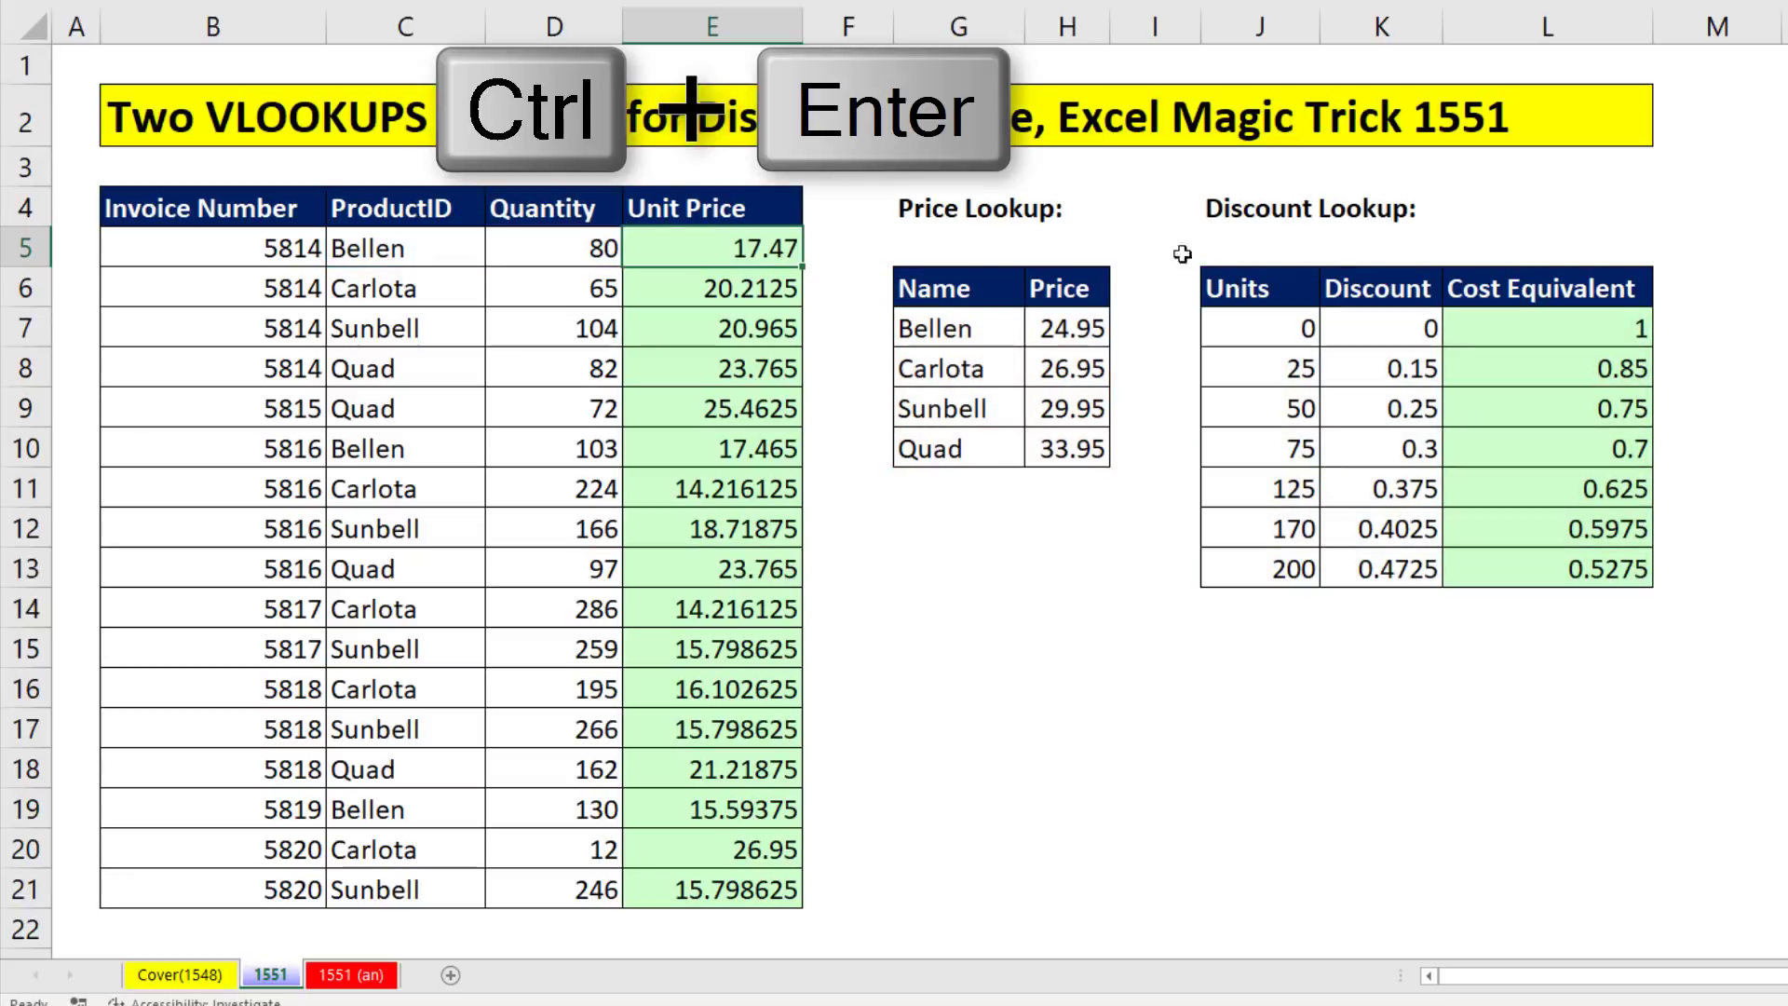
# Fill the ROUND unit-price formula from E5 down to E21, then inspect E21's formula.
pyautogui.doubleClick(803, 268)
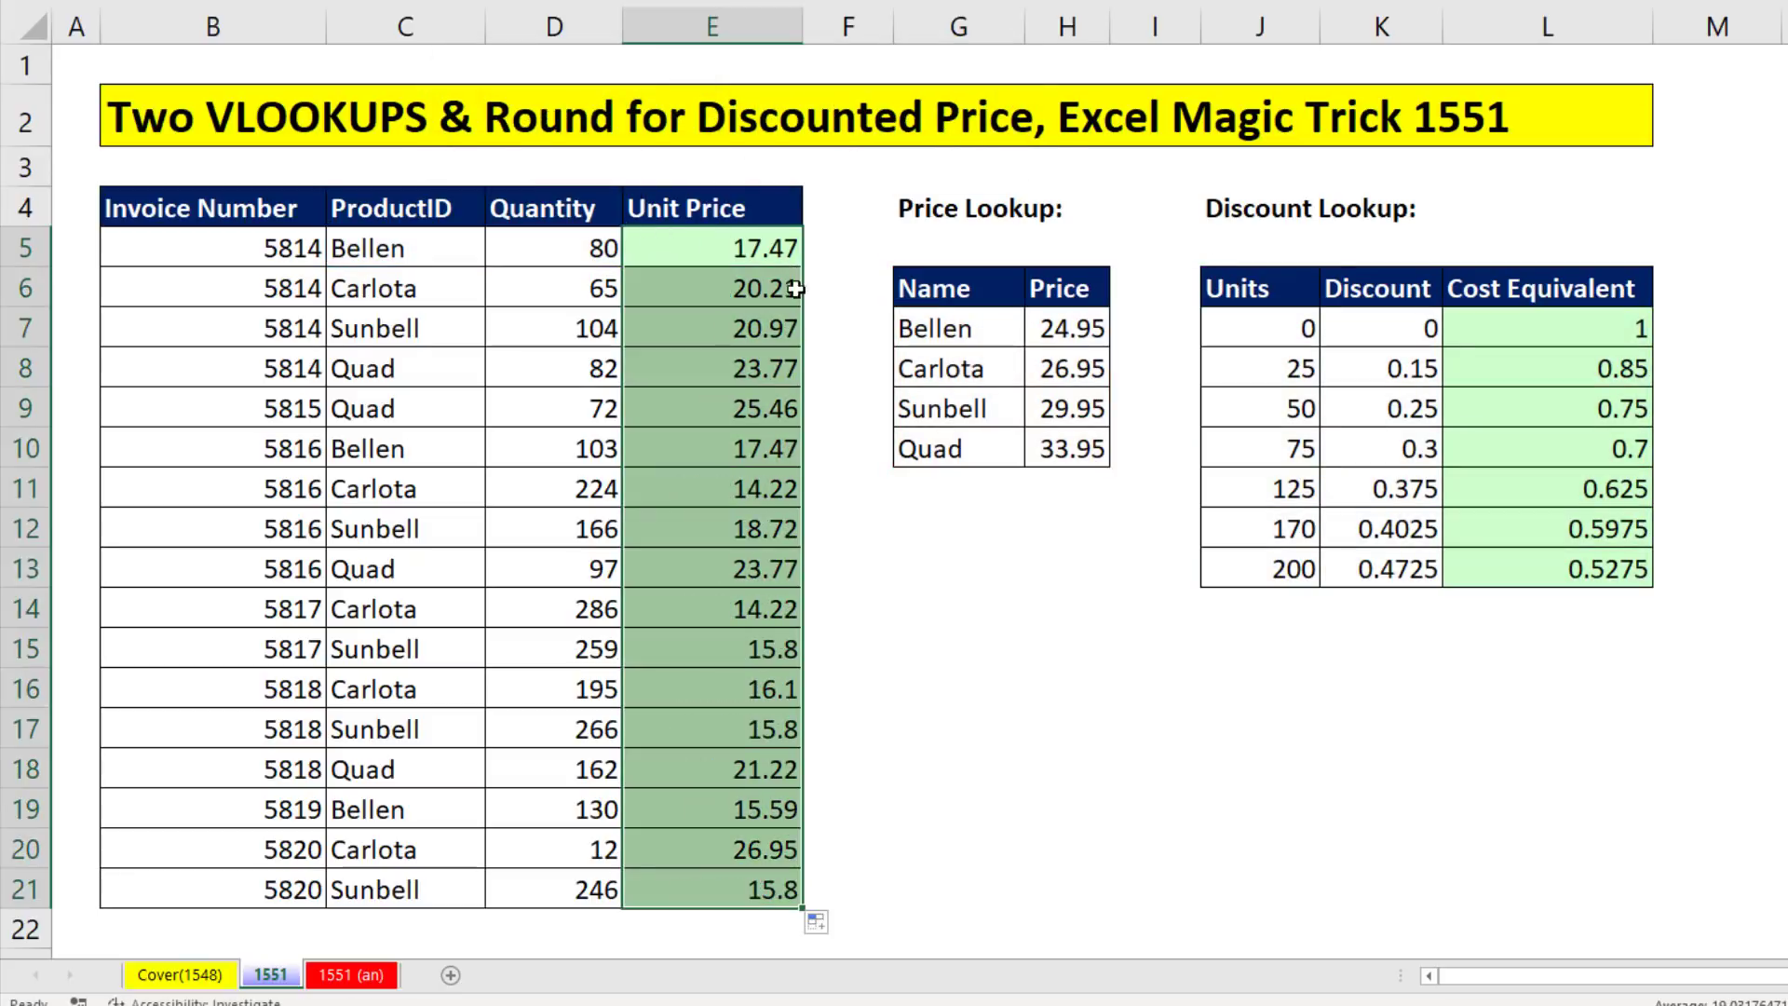
pyautogui.moveTo(745, 809); pyautogui.dragTo(746, 890)
pyautogui.click(746, 890)
pyautogui.press('F2')
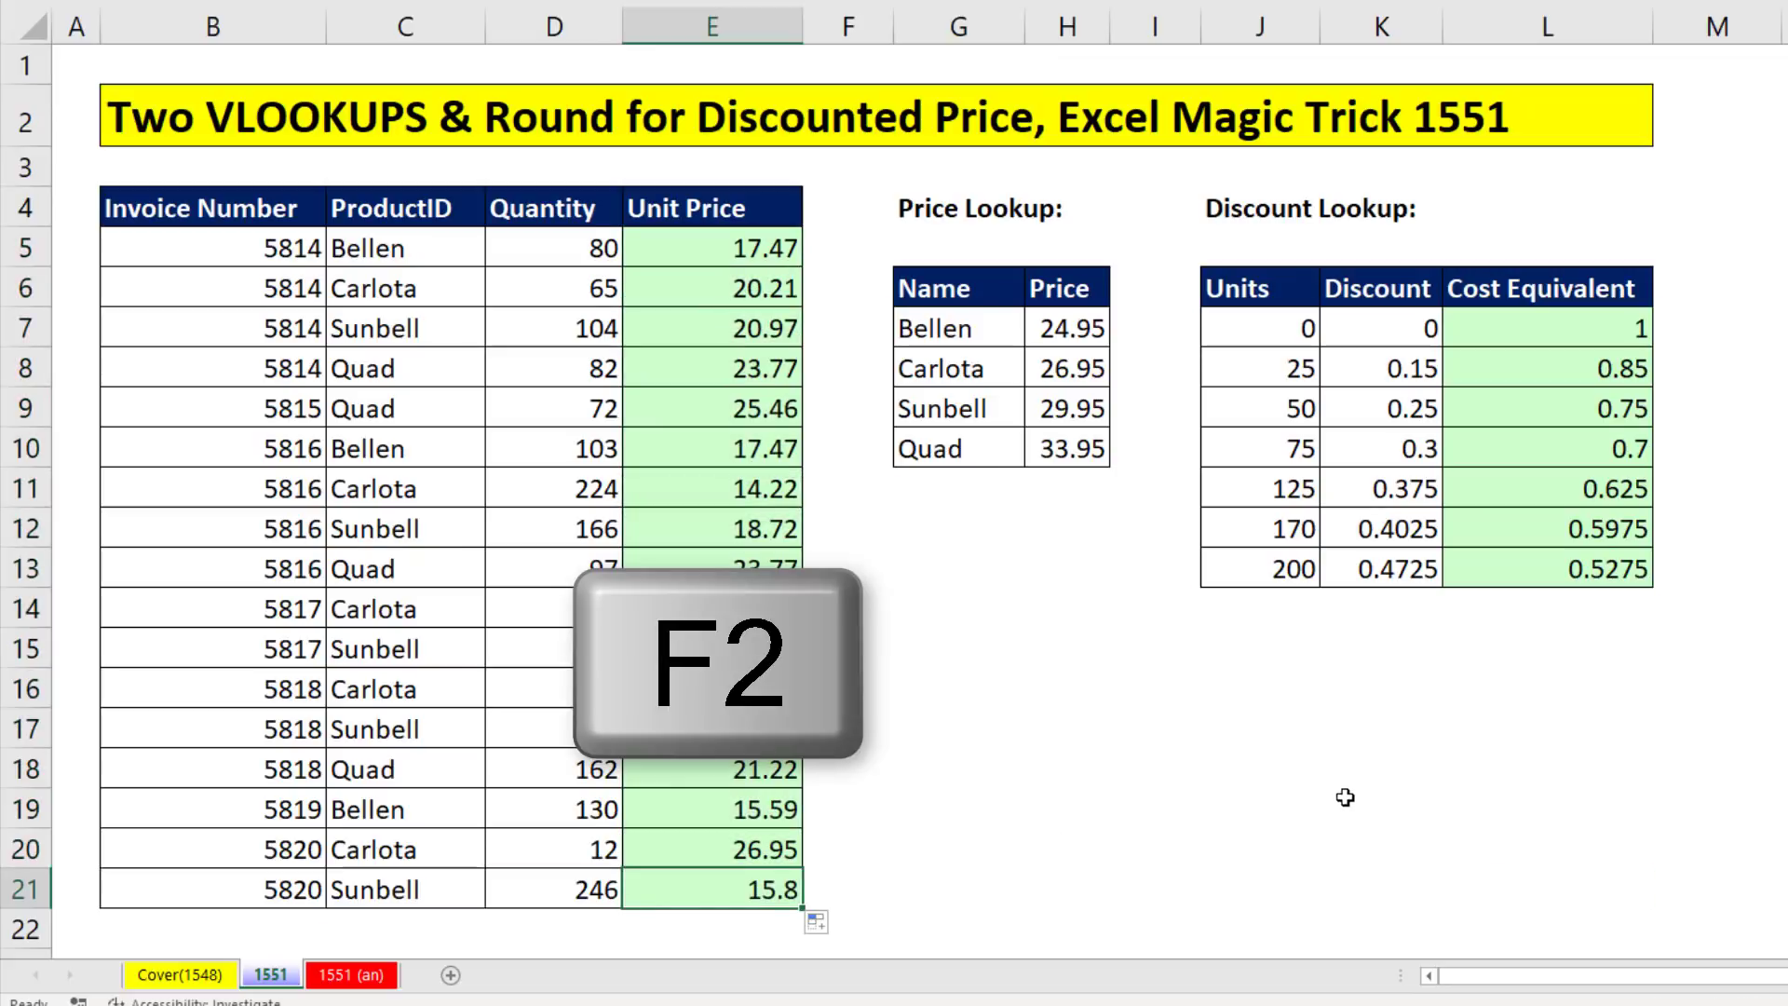